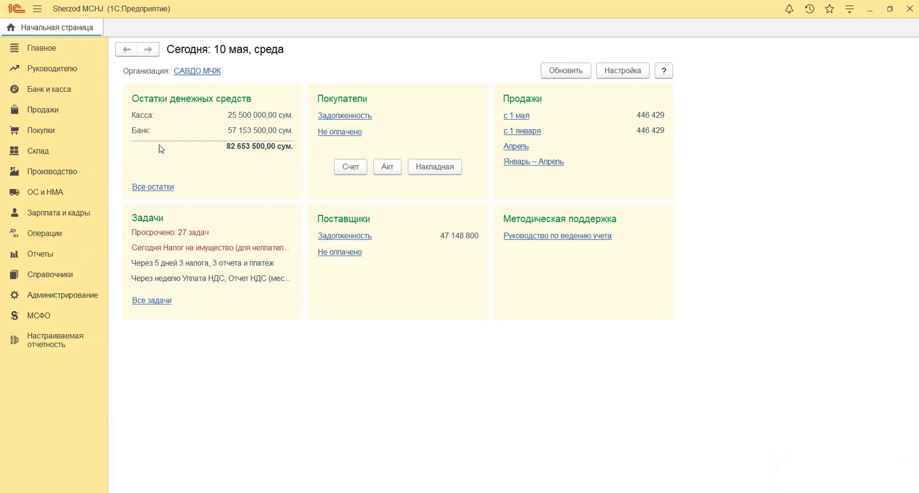
- Open the cash documents journal (Кассовые документы) and create a new cash receipt
left_click(44, 96)
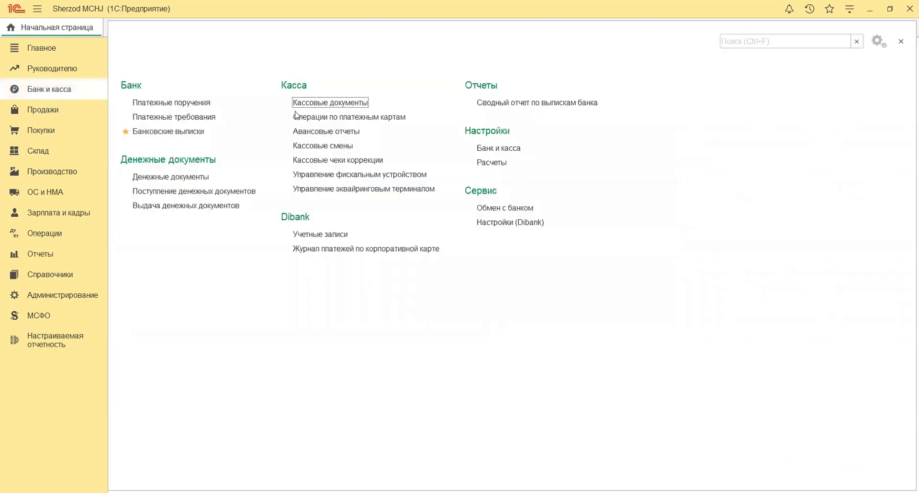
left_click(322, 102)
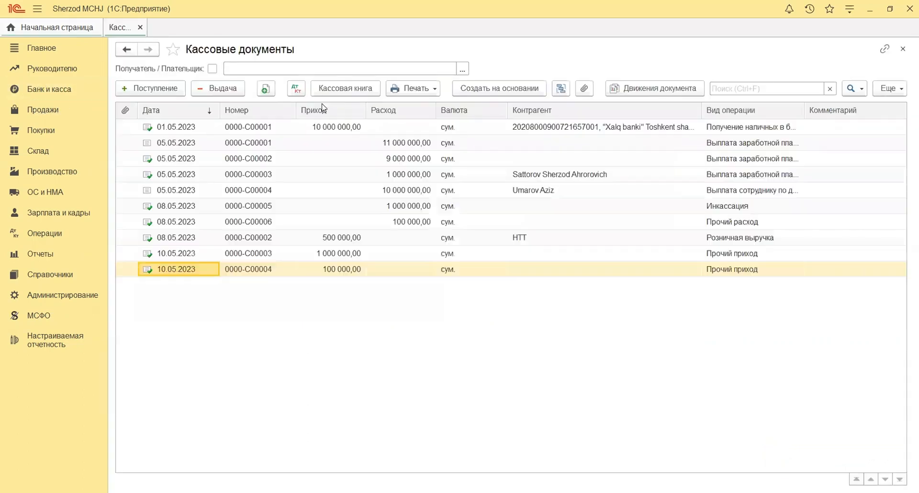
left_click(280, 270)
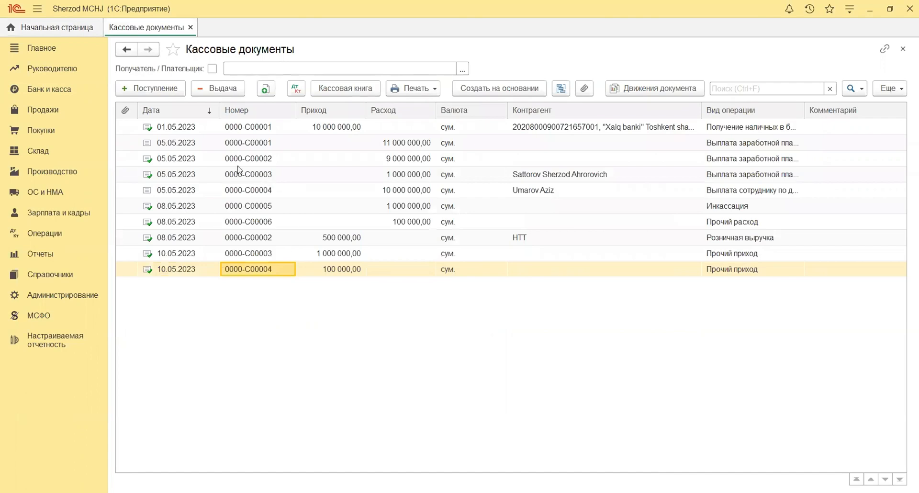
left_click(162, 89)
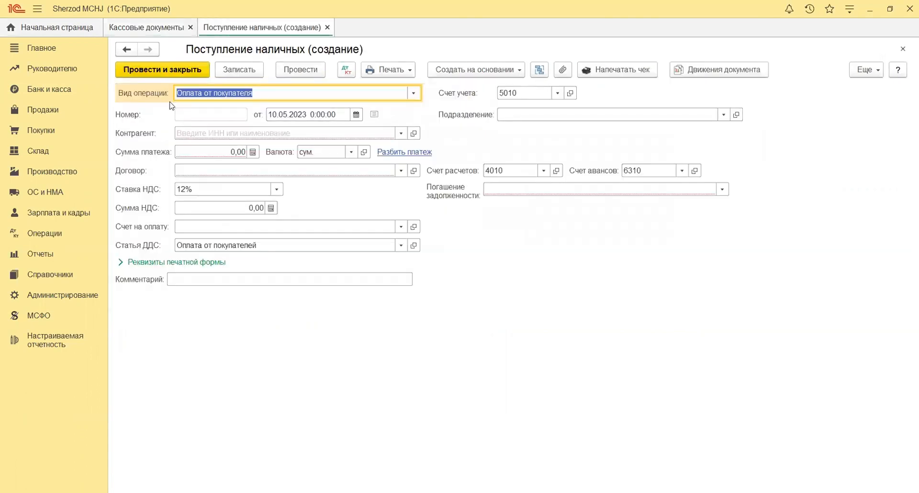
- Set the receipt's operation type to Прочий приход from the full list of operation types
left_click(414, 94)
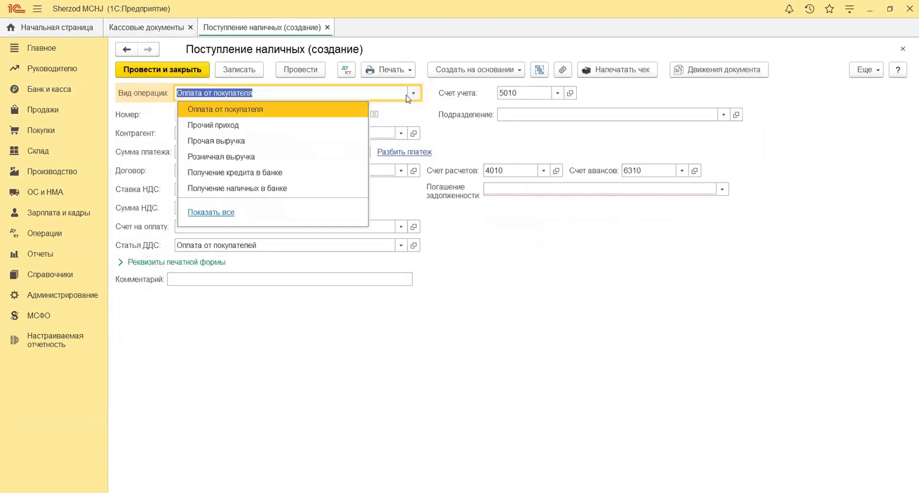
left_click(209, 213)
left_click(364, 237)
left_click(390, 317)
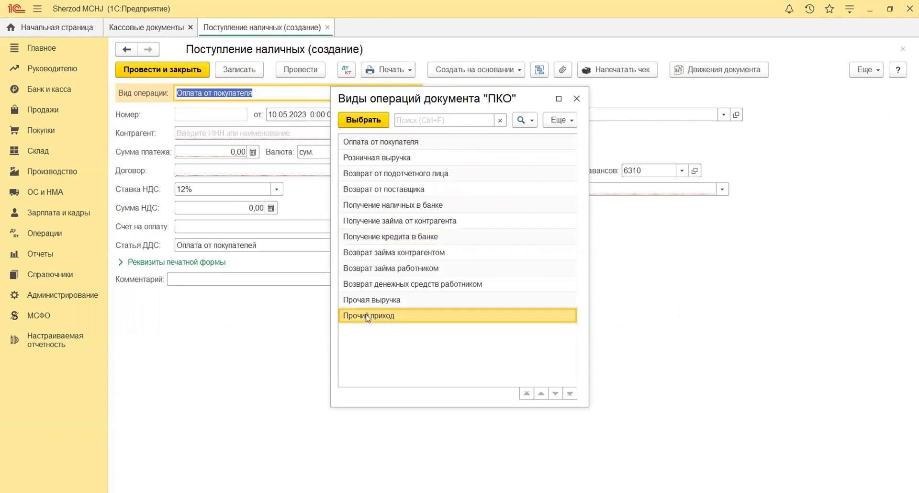
double_click(368, 318)
left_click(210, 116)
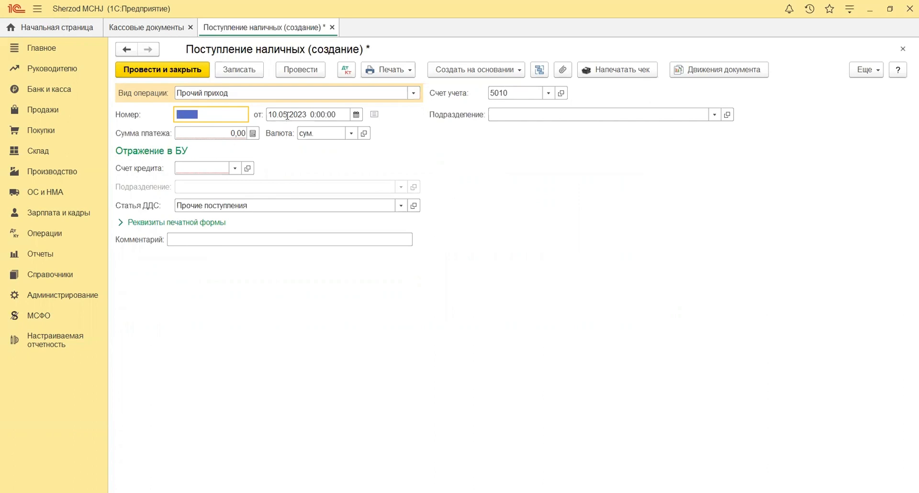
- Set the receipt's cash account to 5010 and its department to Основное подразделение
left_click(518, 92)
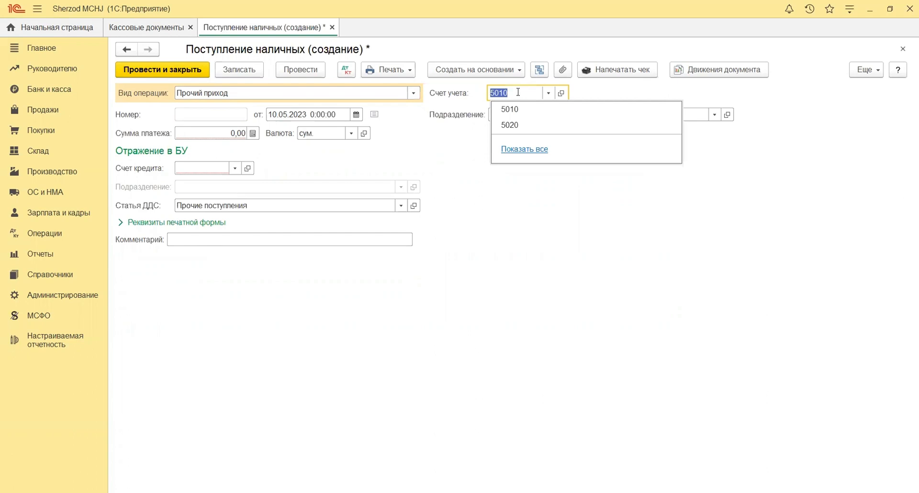
left_click(522, 150)
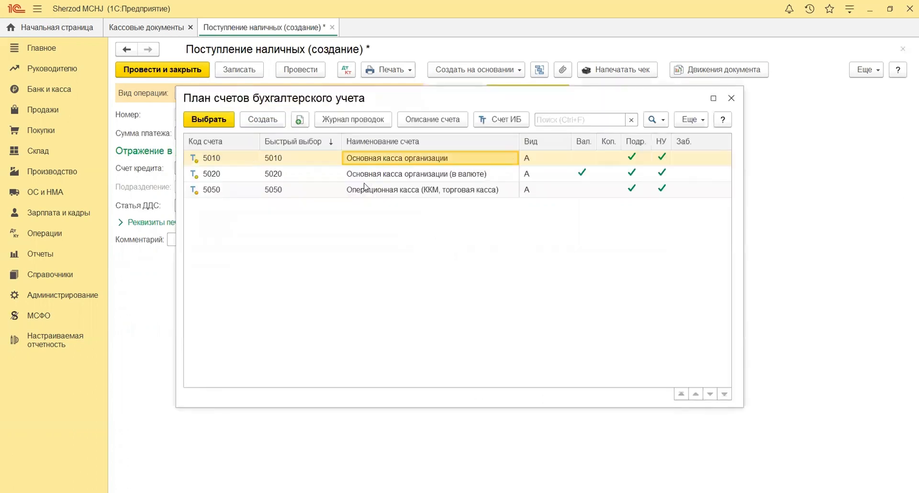
double_click(373, 160)
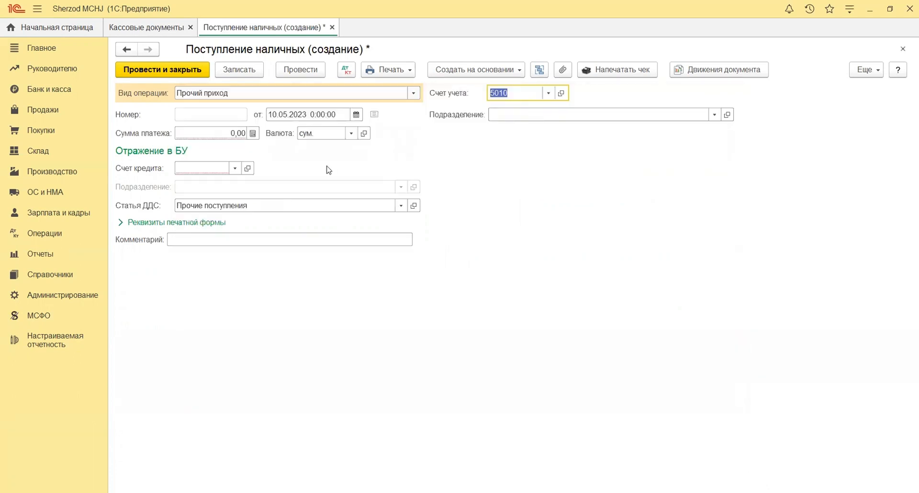
type("5010")
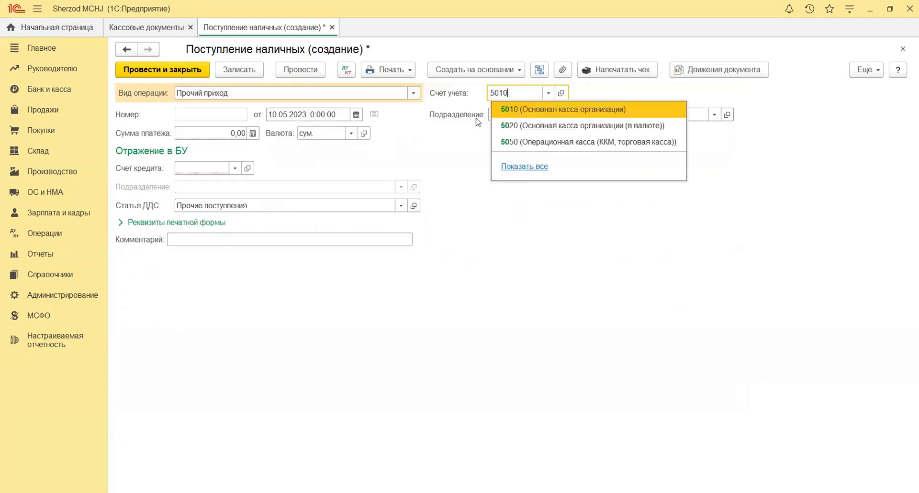
left_click(497, 115)
left_click(496, 115)
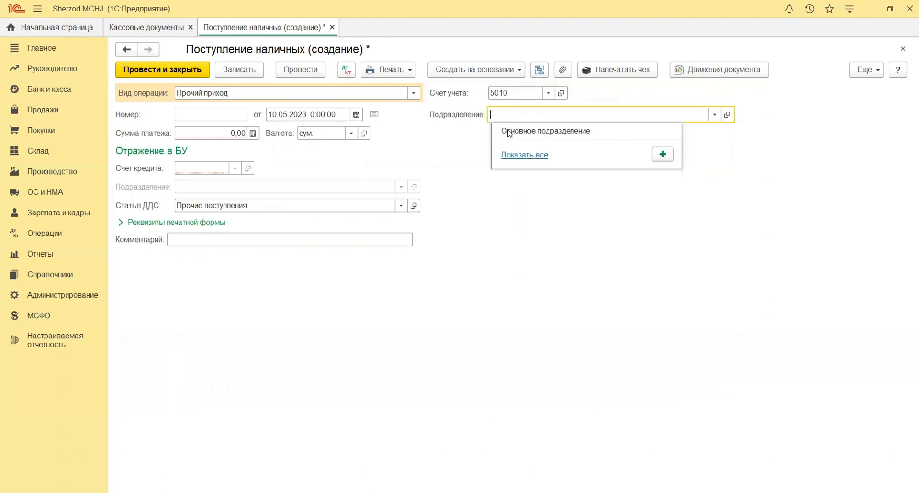
left_click(511, 159)
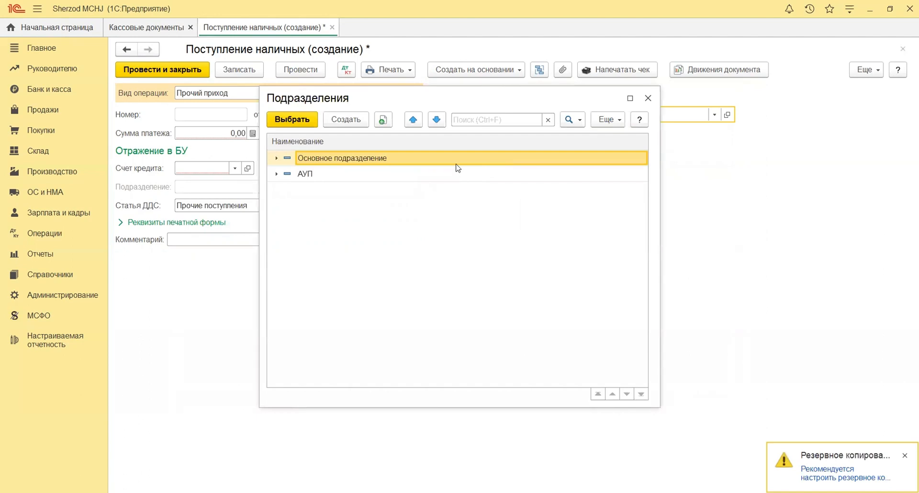
key("Return")
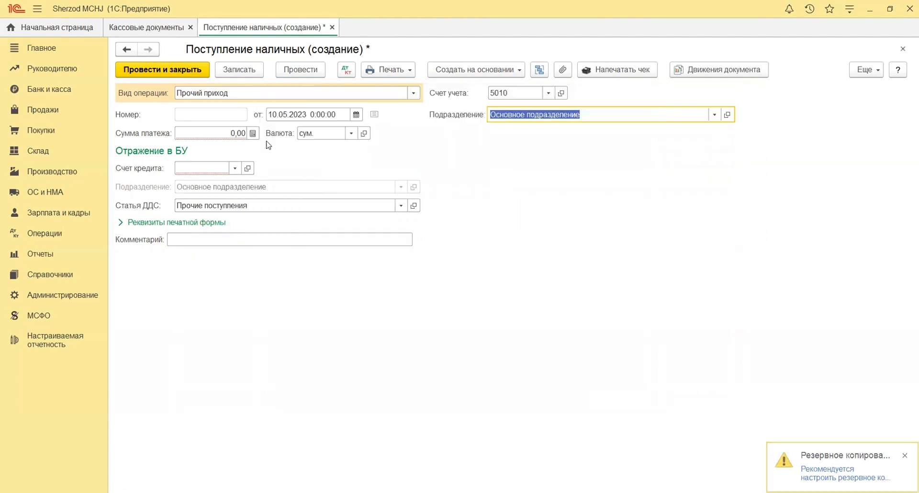
- Enter a payment amount of 1 000 000 sum and set the credit account to 4610
left_click(238, 133)
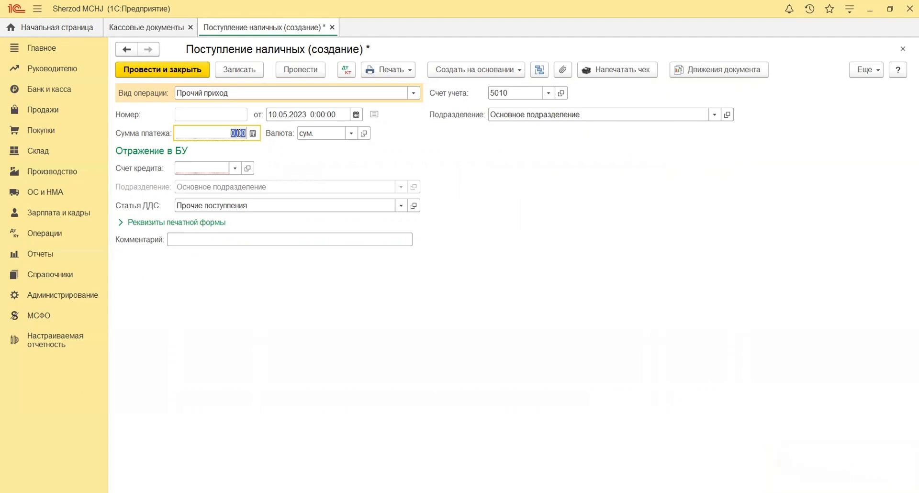
type("100 000,0")
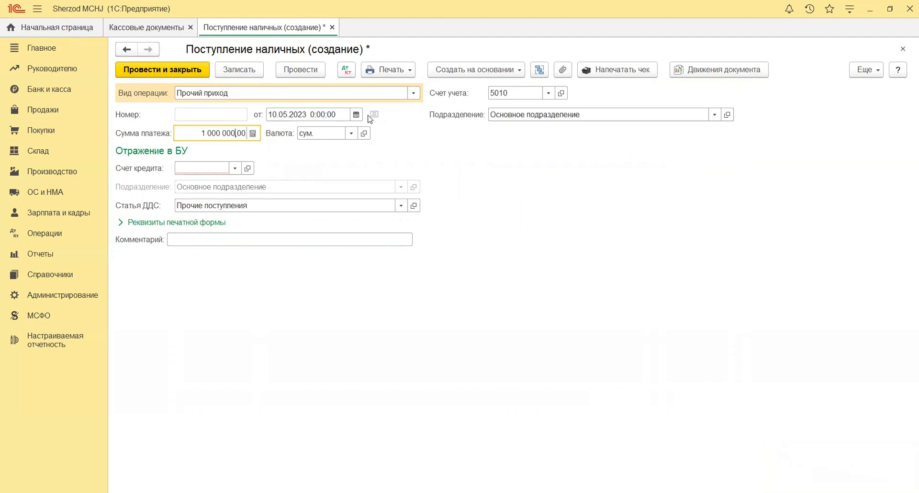
left_click(216, 168)
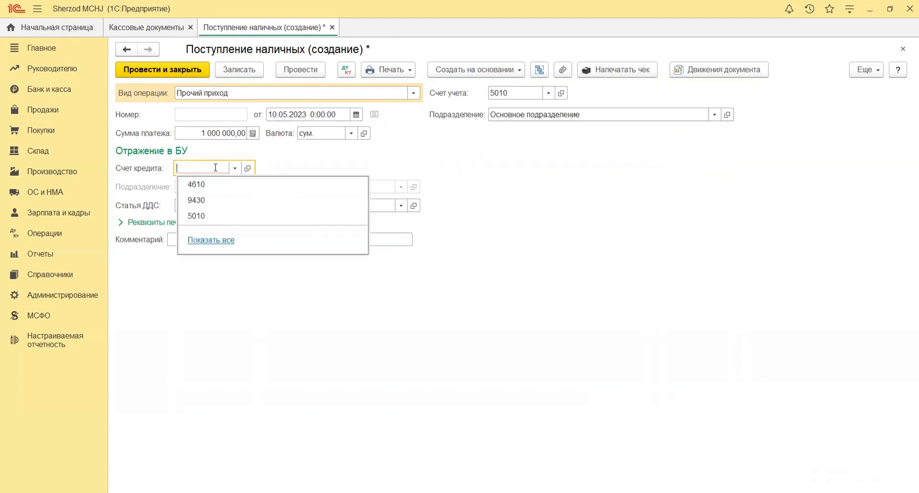
type("4")
key("Return")
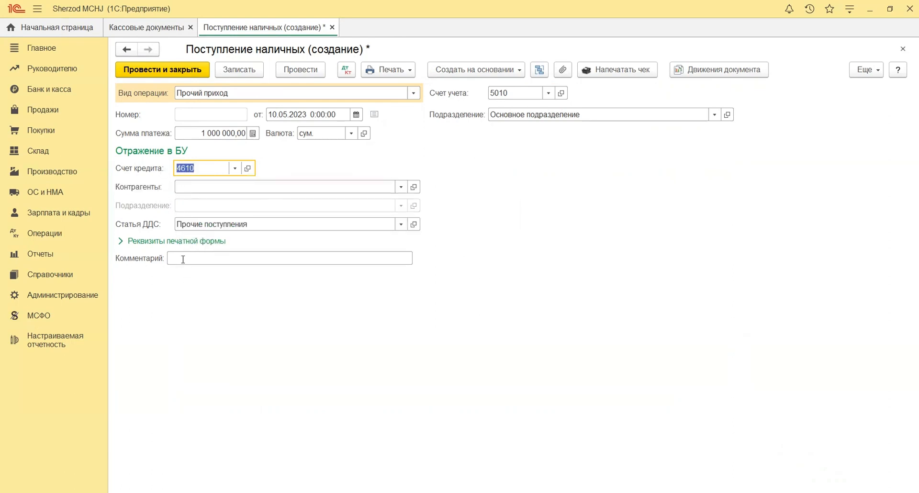
- Choose Ta'sischi as the counterparty and Прочие поступления as the cash flow item
left_click(198, 187)
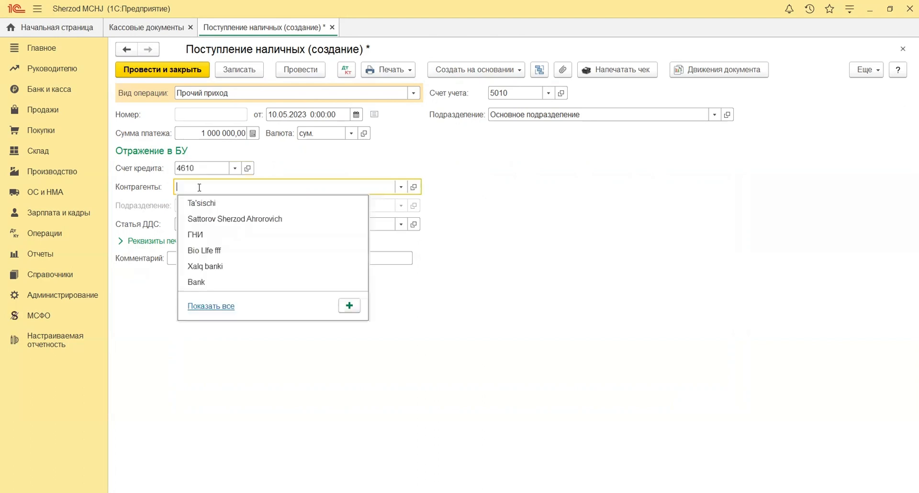
left_click(205, 311)
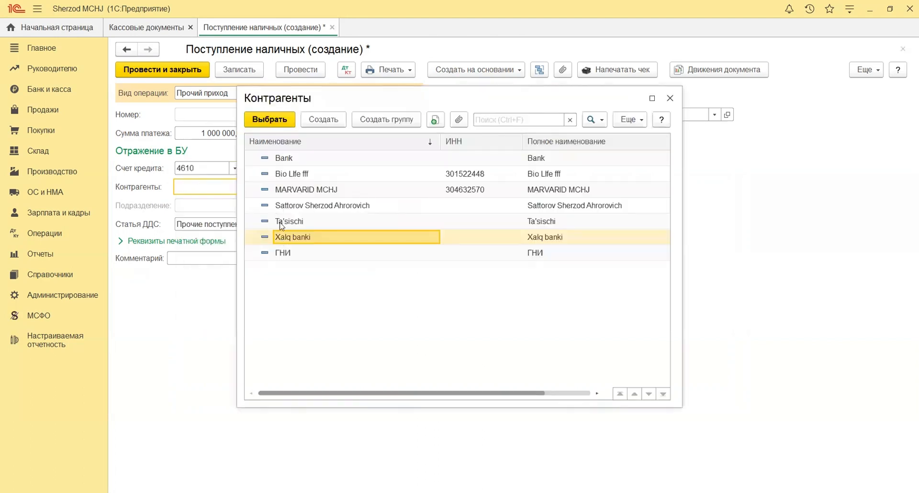
double_click(283, 221)
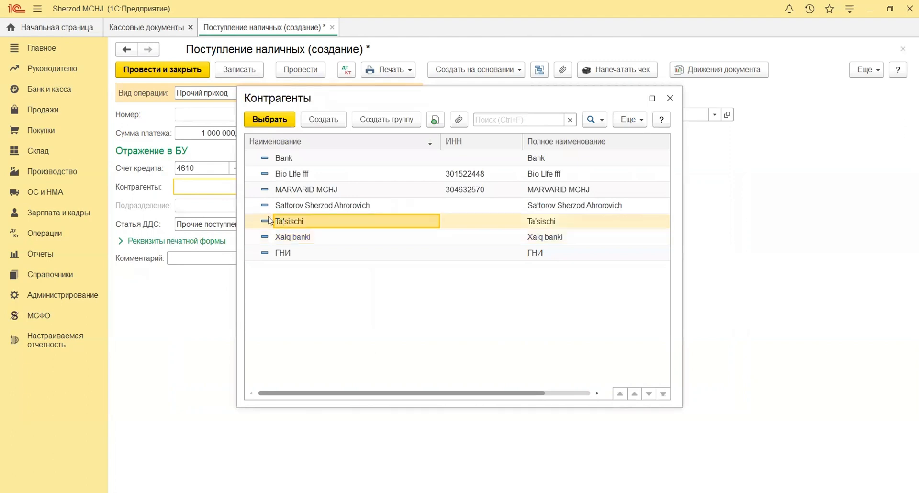
left_click(240, 225)
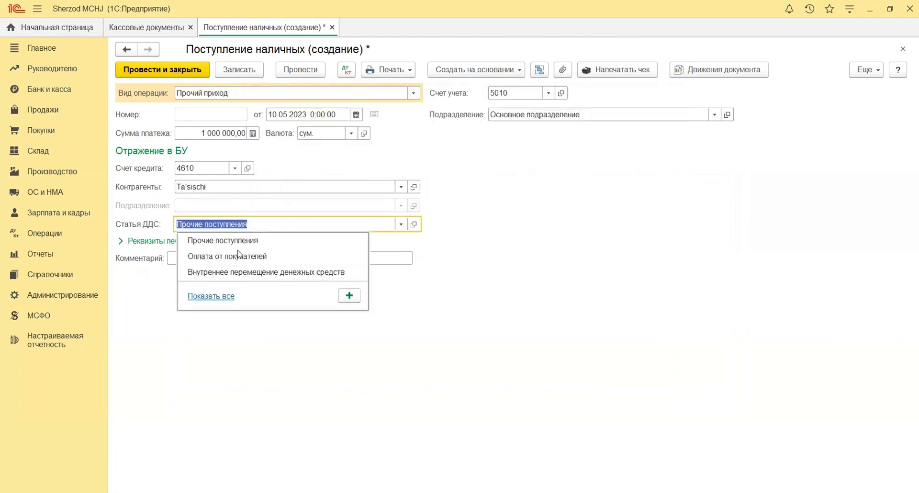
left_click(222, 297)
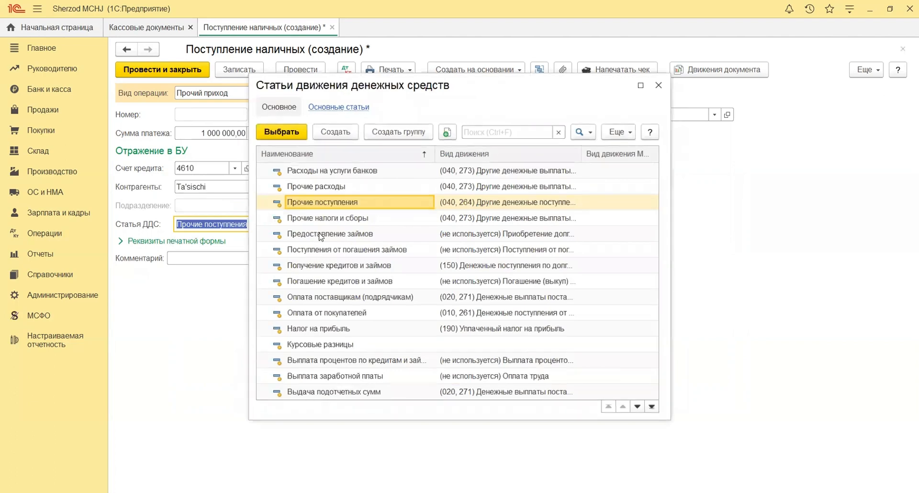
double_click(317, 204)
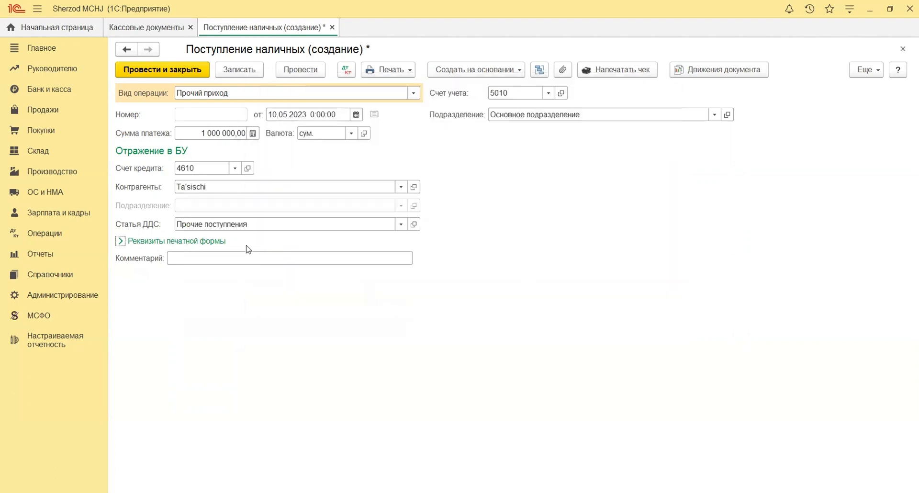
- Expand the print form details of the cash receipt, then save and post the document
left_click(207, 243)
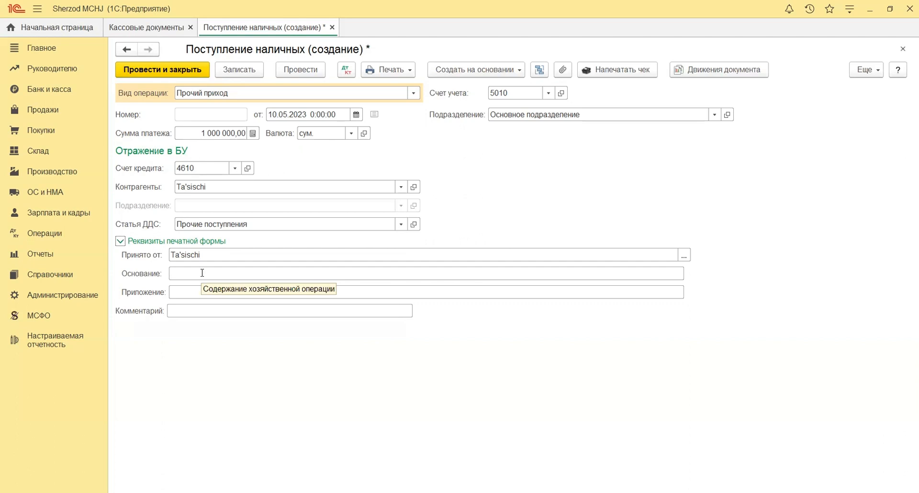
left_click(185, 313)
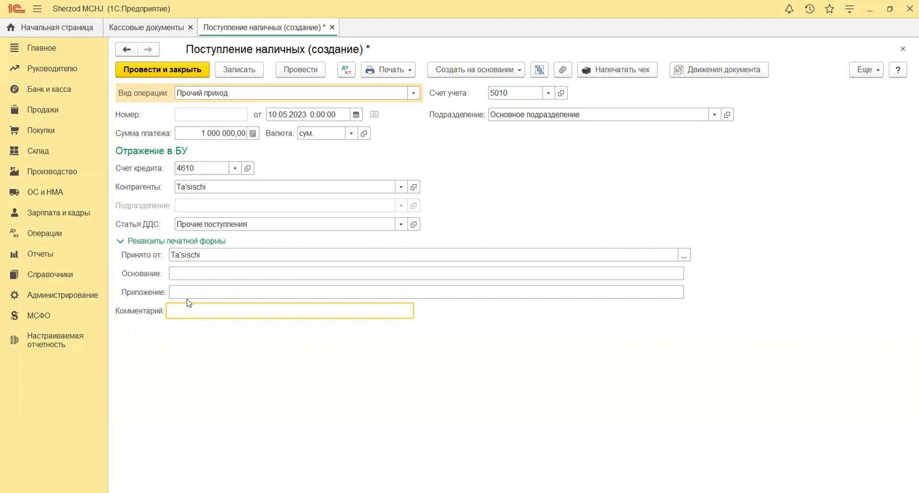
left_click(225, 69)
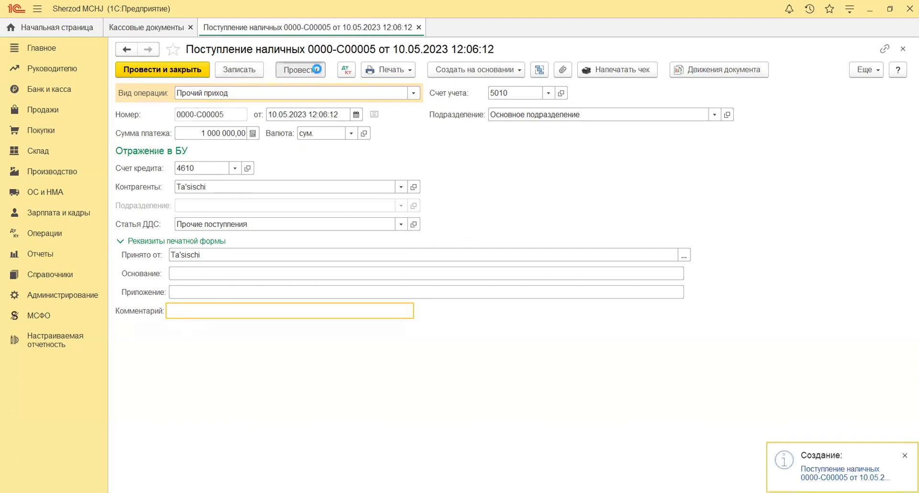
left_click(317, 70)
- Examine the accounting entries of the posted cash receipt, then close them and return to the cash documents list
left_click(346, 70)
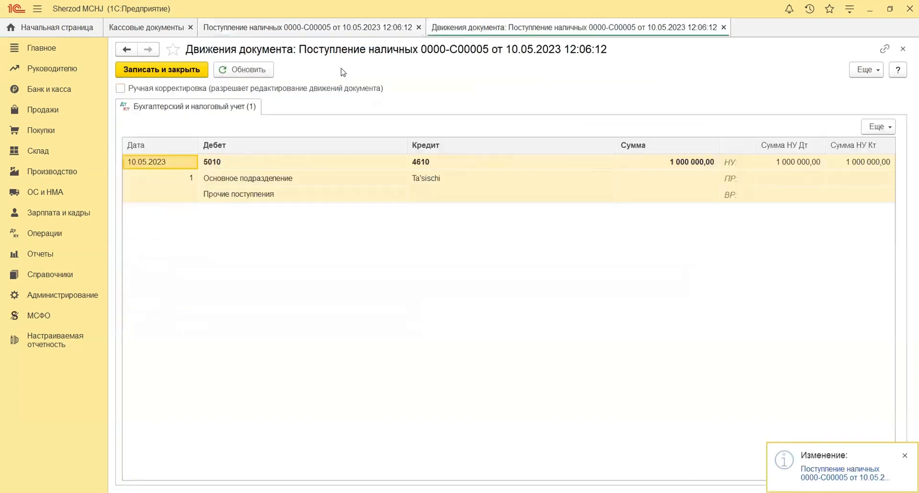
left_click(261, 184)
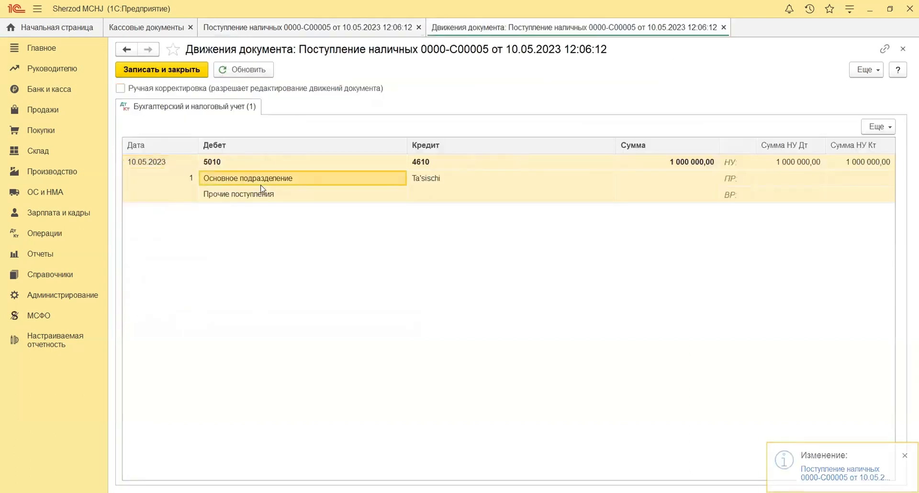
left_click(903, 49)
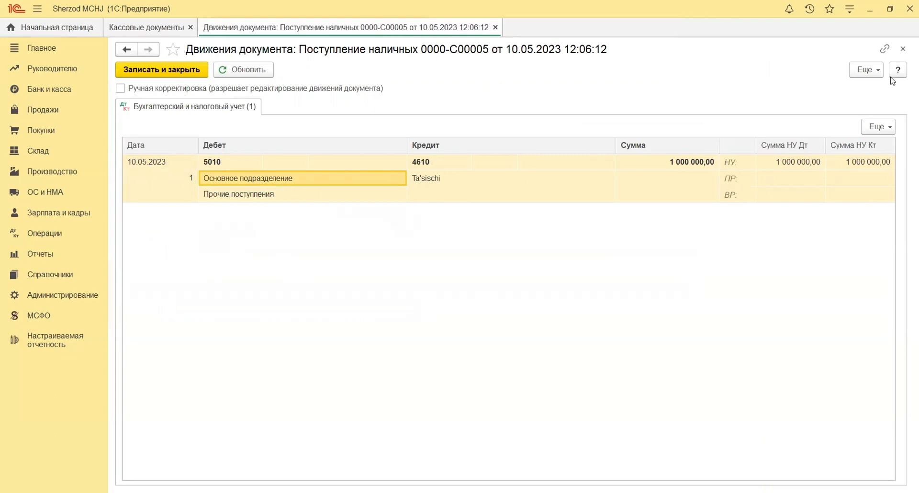
left_click(904, 49)
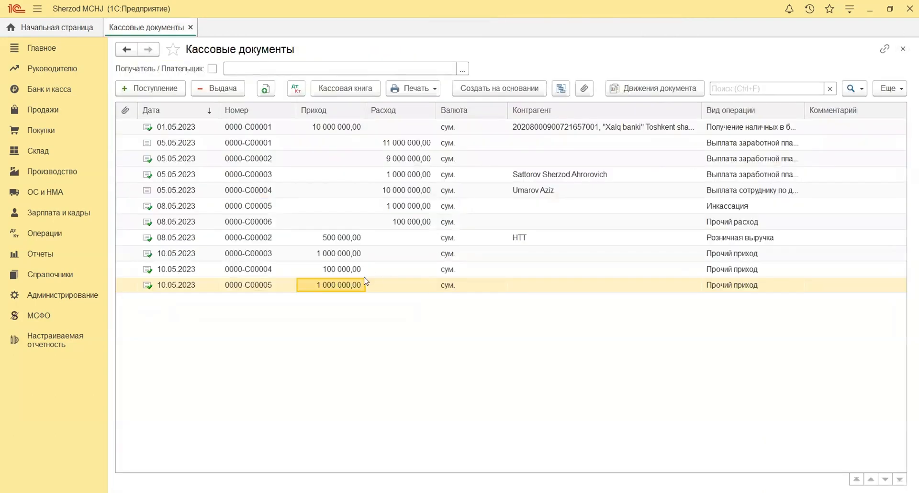
key("Up")
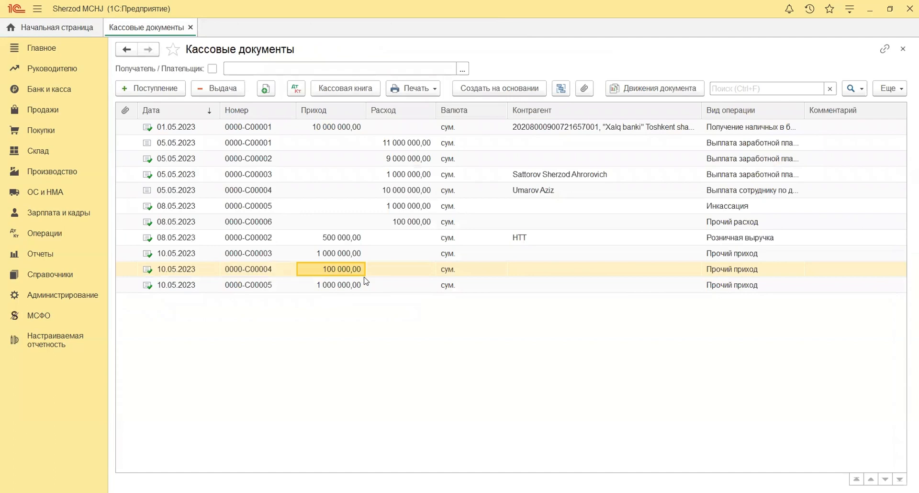
key("Down")
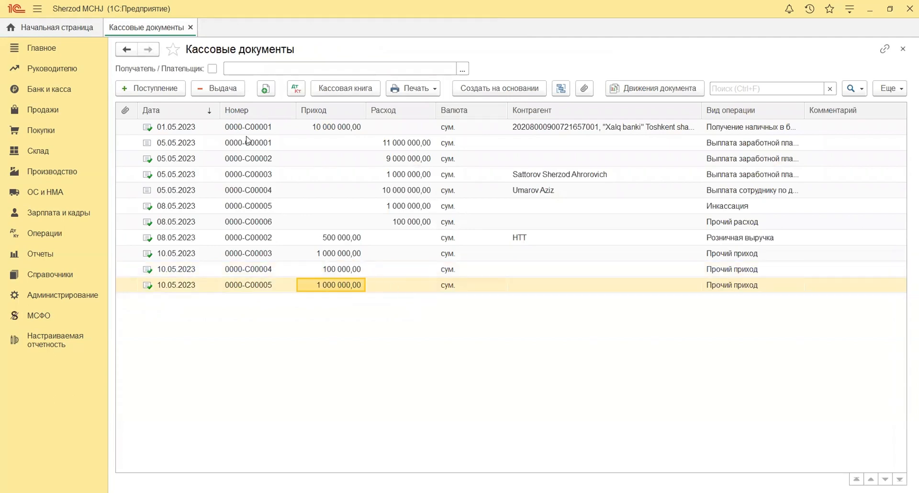
- Create a new cash receipt with the operation type Прочая выручка, chosen from the full list of operation types
left_click(176, 89)
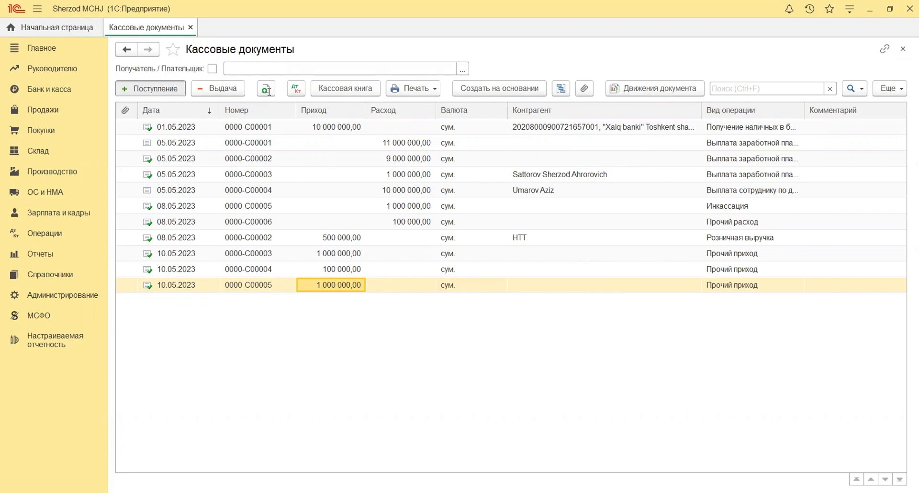
left_click(414, 93)
left_click(211, 212)
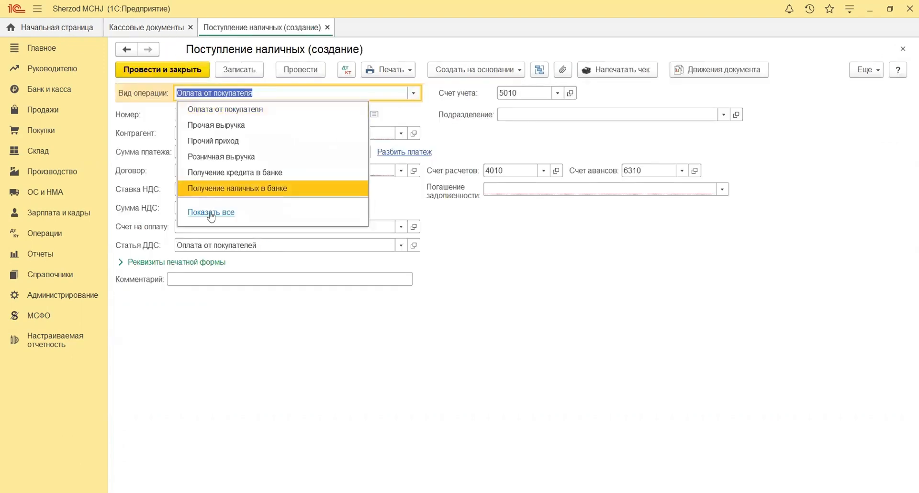
left_click(393, 299)
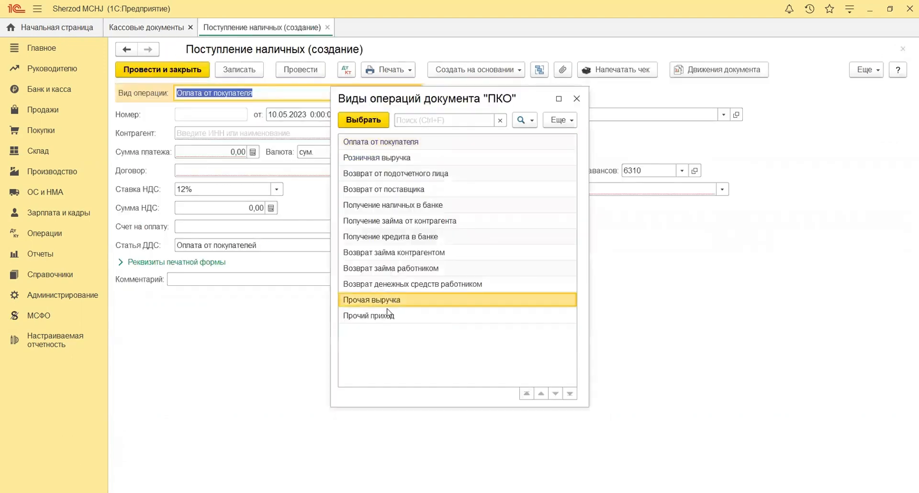
left_click(386, 316)
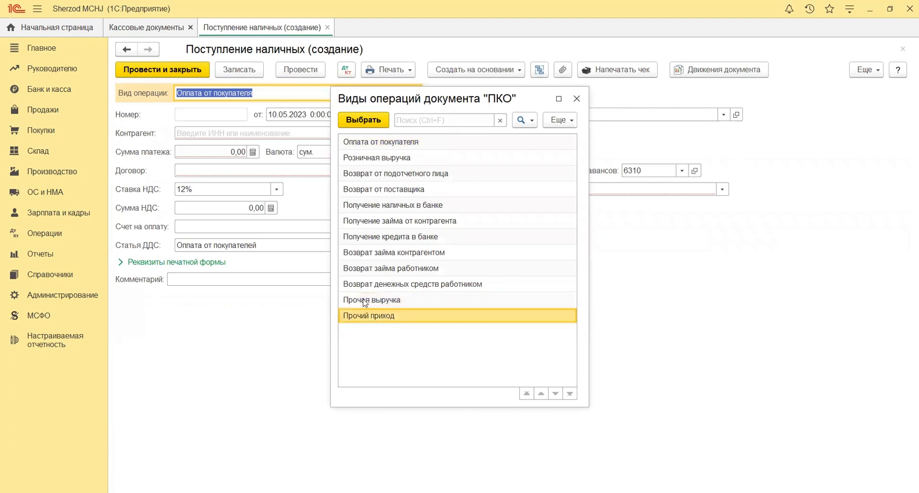
left_click(370, 303)
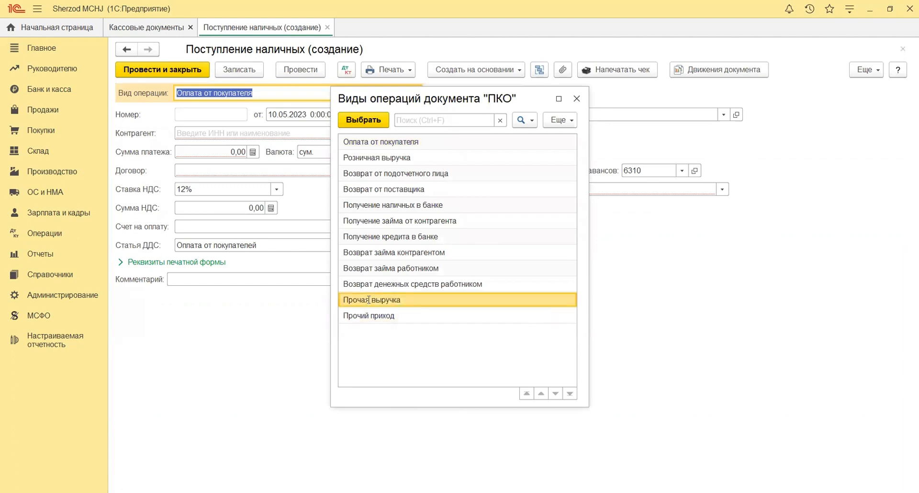
double_click(371, 303)
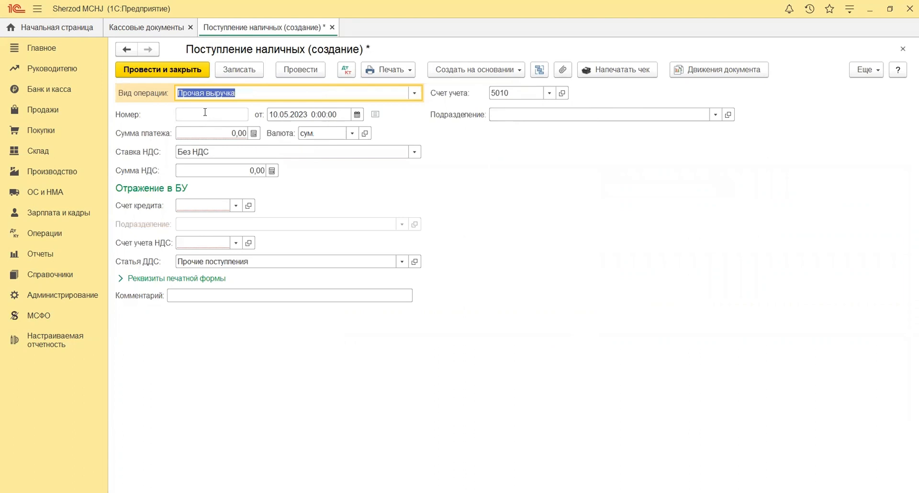
- Set the receipt's accounting account to 5010 and its department to Основное подразделение
key("Tab")
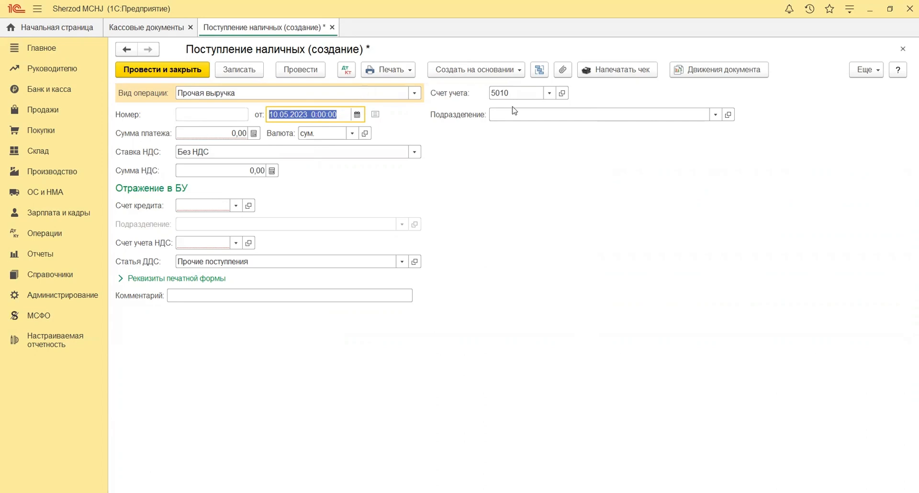
left_click(518, 91)
left_click(521, 149)
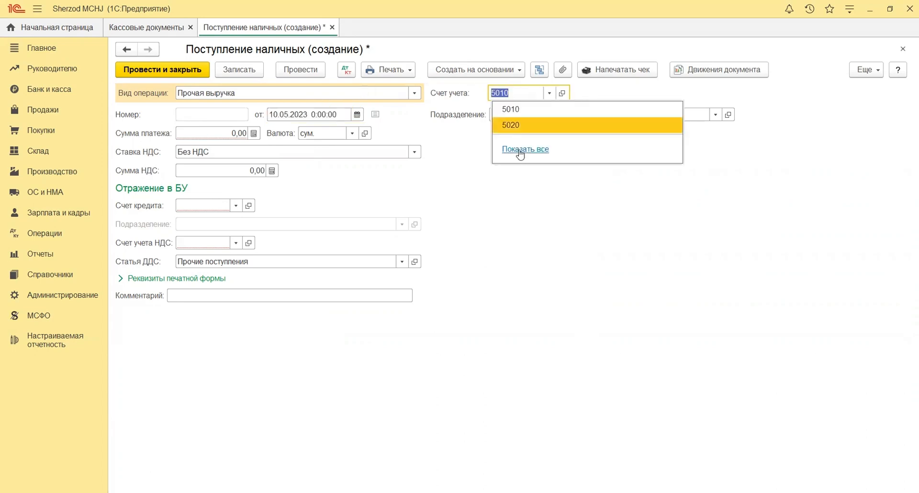
double_click(299, 163)
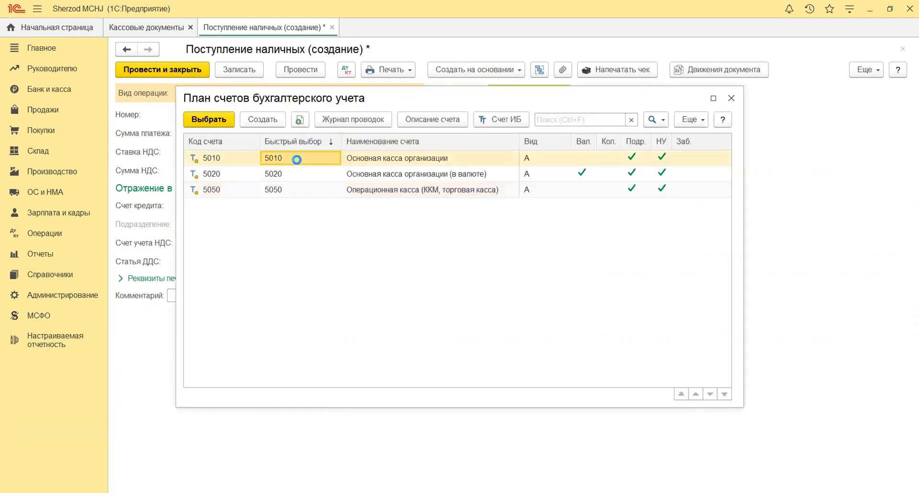
type("5010")
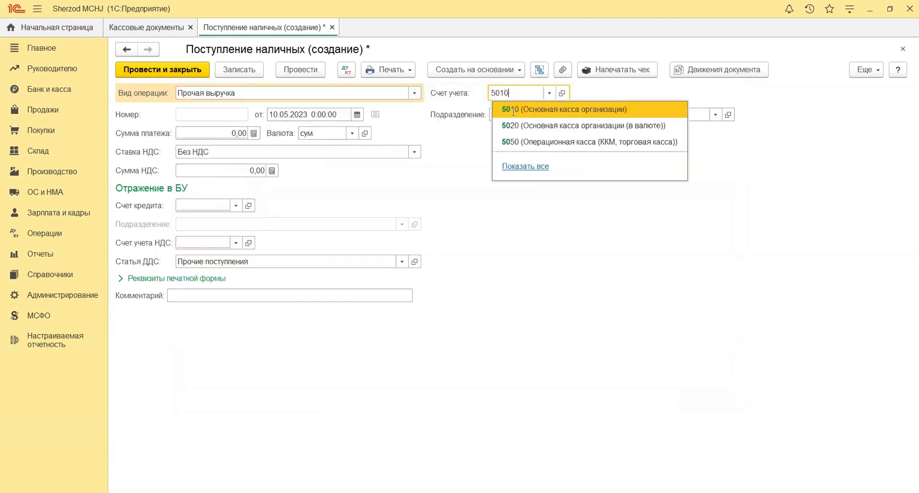
left_click(514, 112)
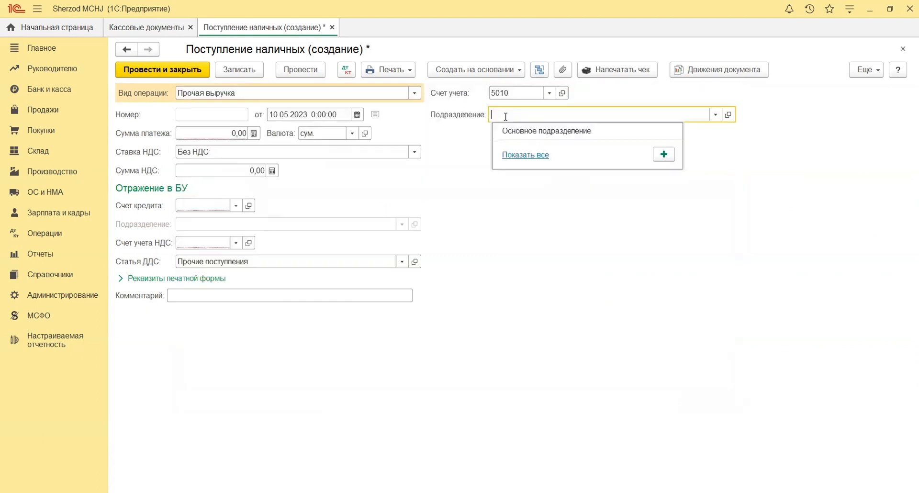
left_click(515, 156)
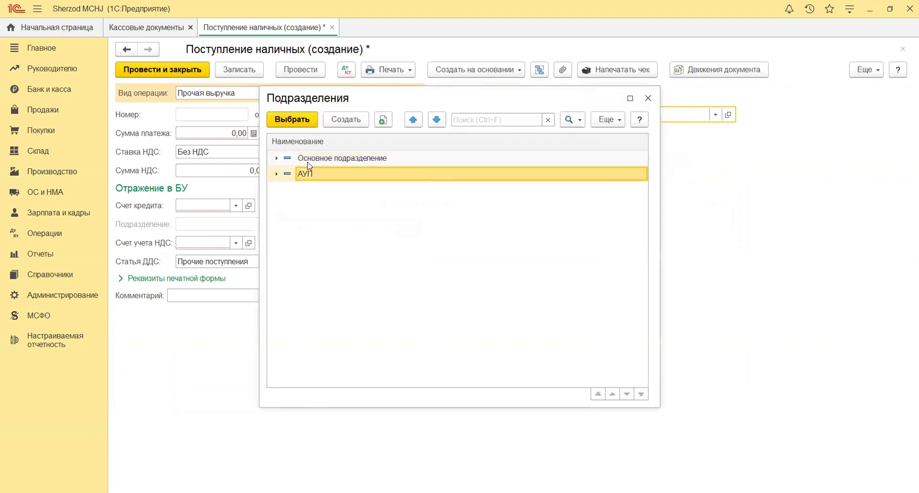
double_click(308, 161)
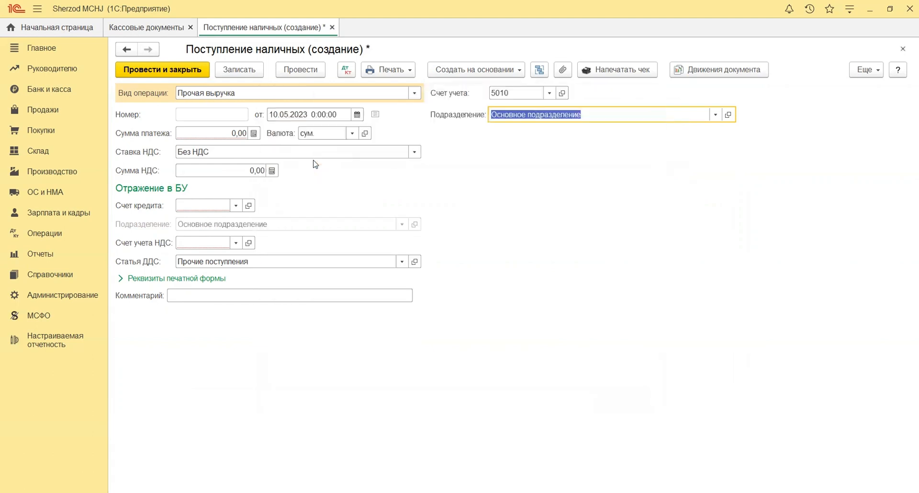
- Enter a payment amount of 50 000 sum and set the VAT rate for the payment to 12%
left_click(184, 135)
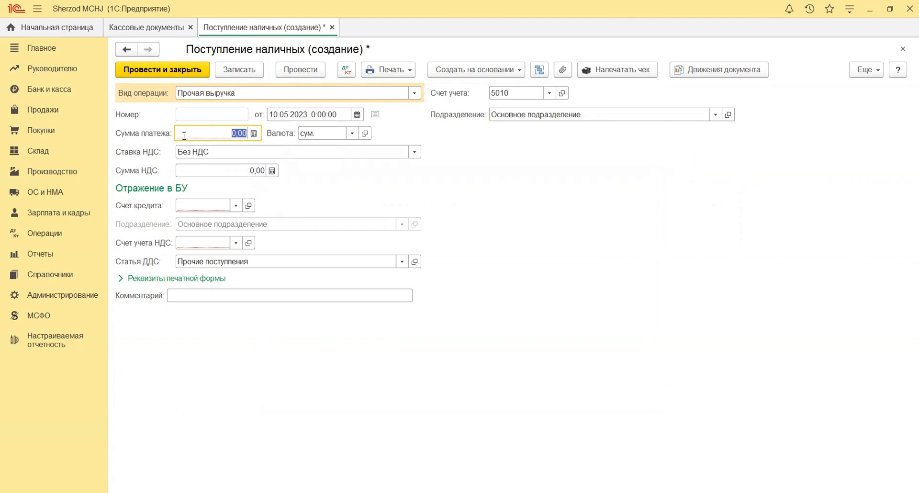
type("50000")
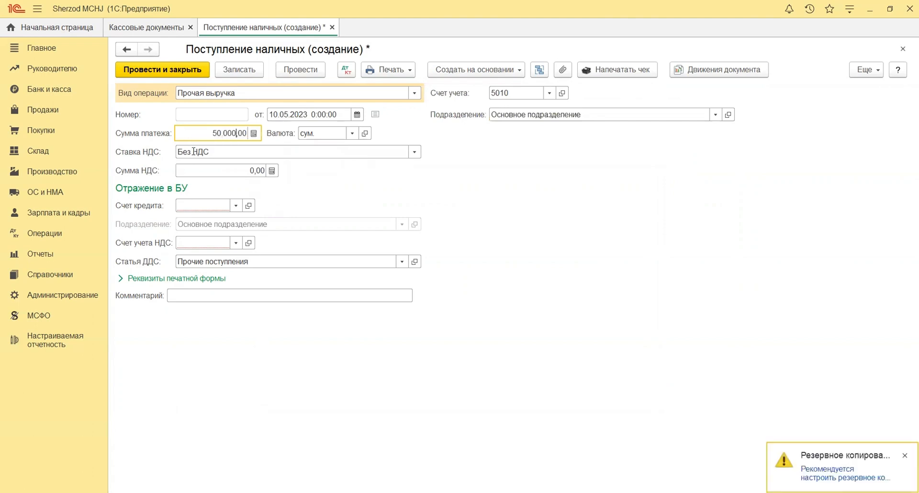
left_click(194, 152)
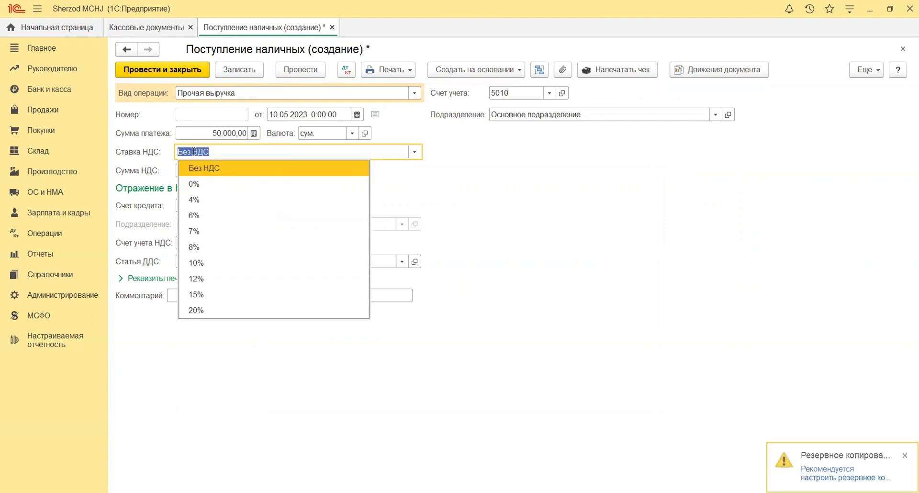
left_click(194, 280)
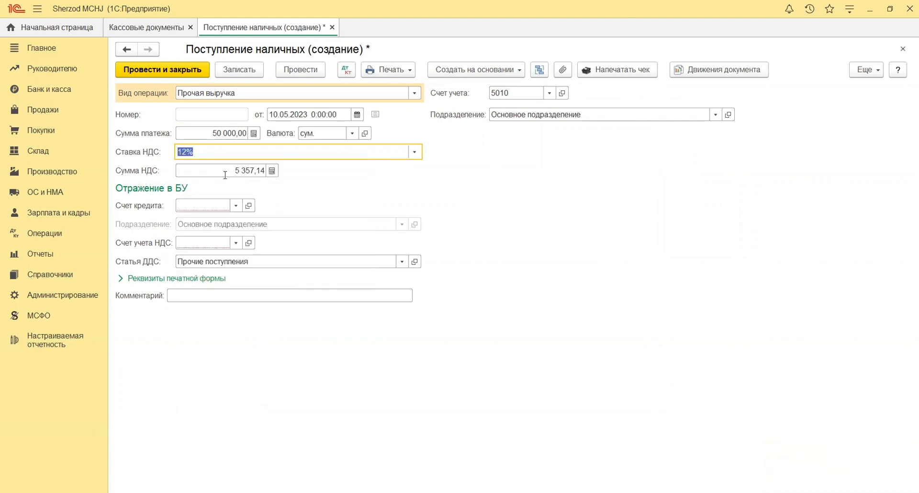
- Set the credit account to 9030.1 and its VAT rate analytics to 12% in the accounting section
left_click(201, 205)
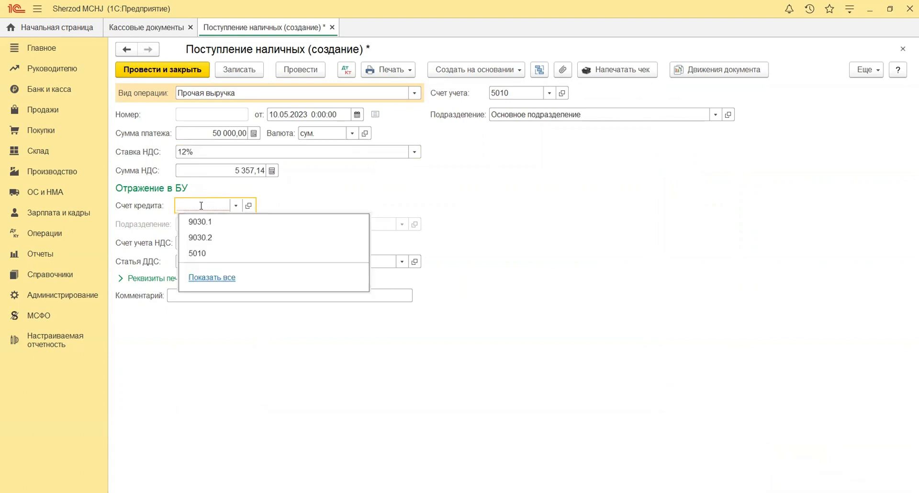
type("9030")
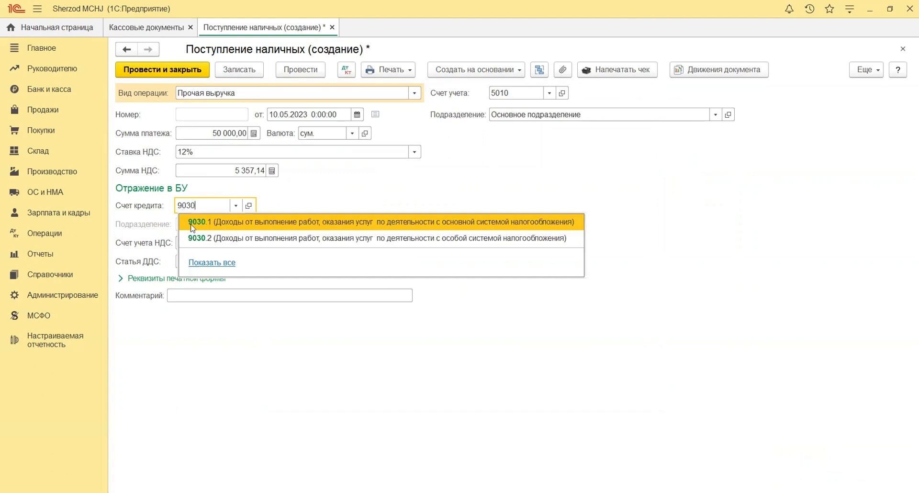
key("Return")
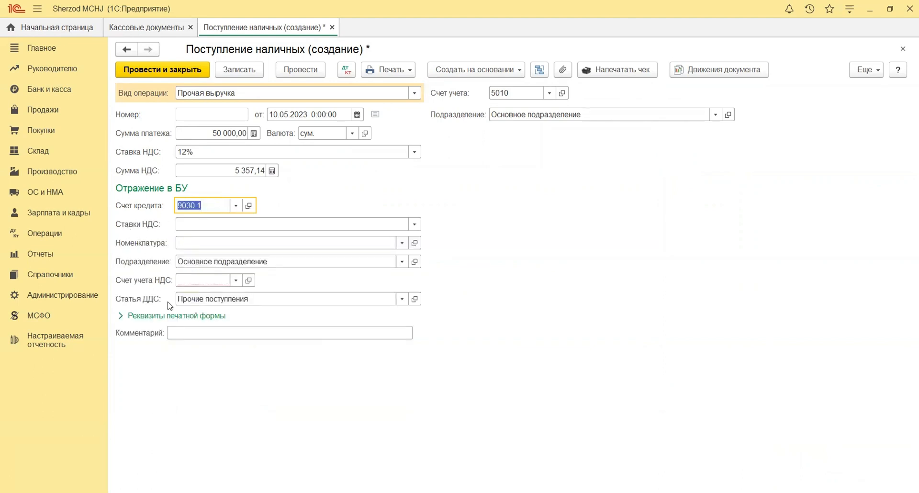
left_click(193, 228)
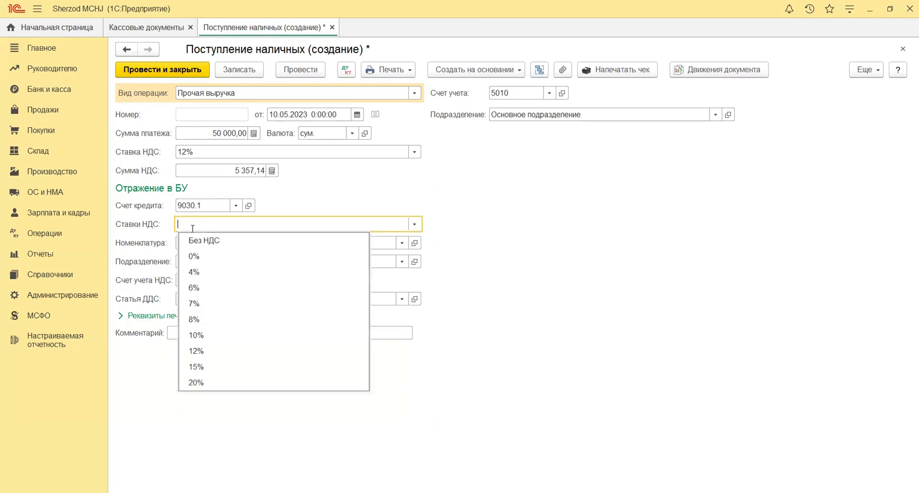
type("12")
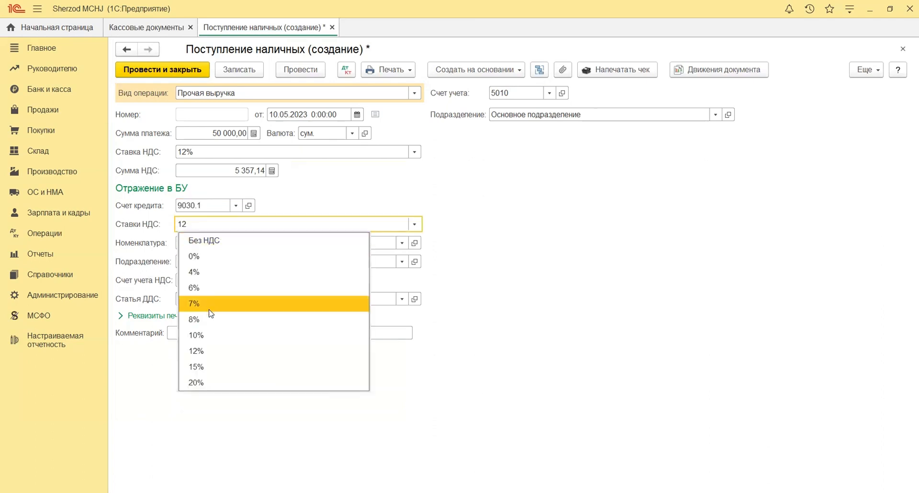
key("Tab")
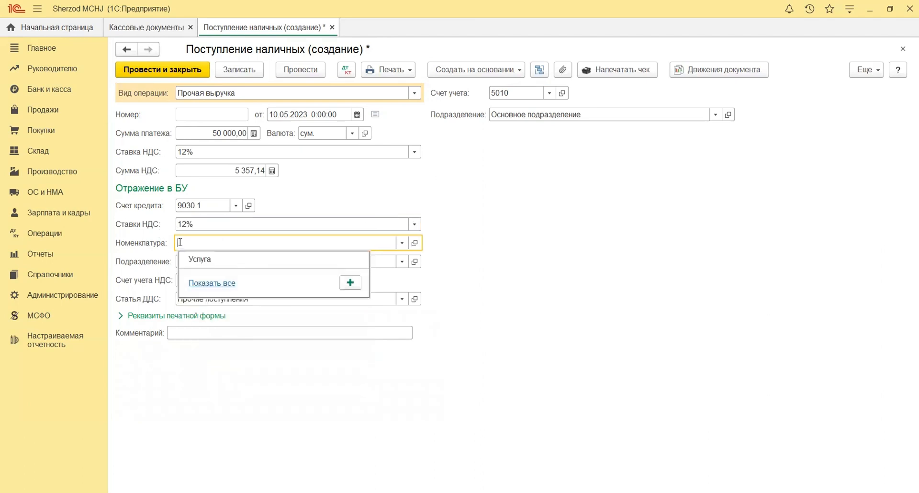
- Choose Услуга as the nomenclature item and Основное подразделение as the department for the credit account
key("Return")
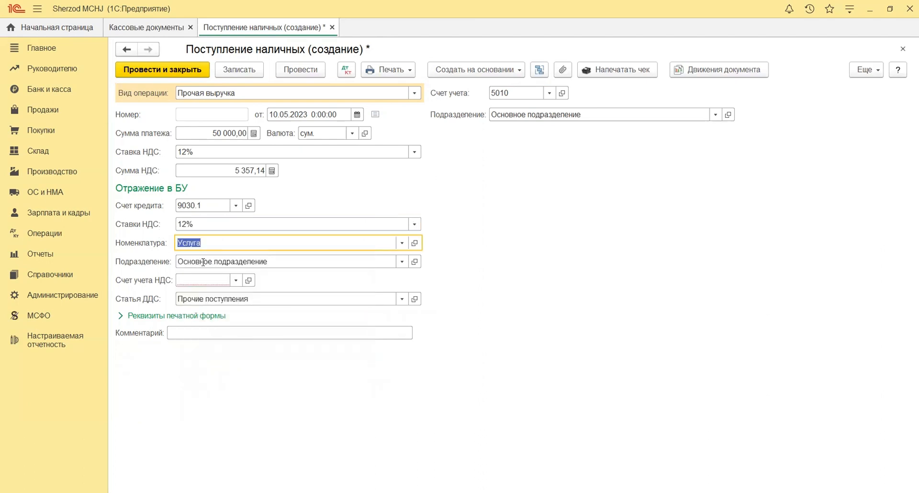
key("Tab")
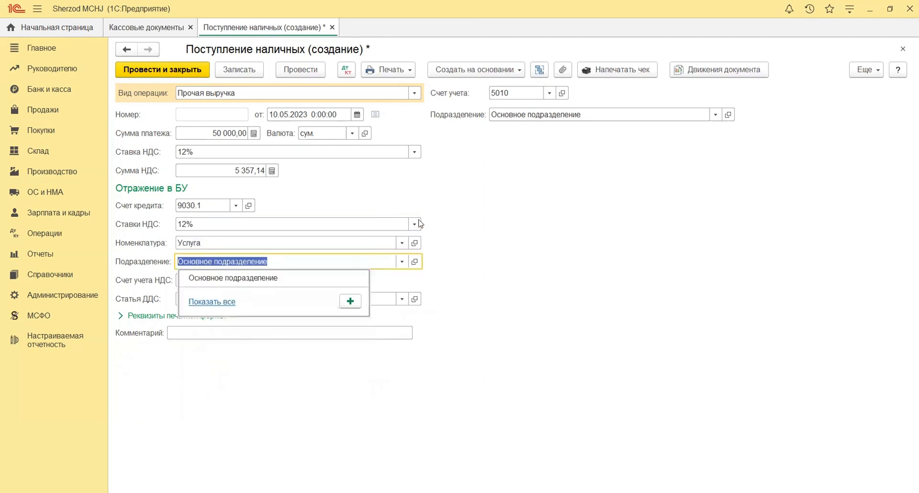
key("F4")
double_click(380, 157)
- Set the VAT account to 6410.1 and choose Прочие поступления as the cash flow item
left_click(213, 281)
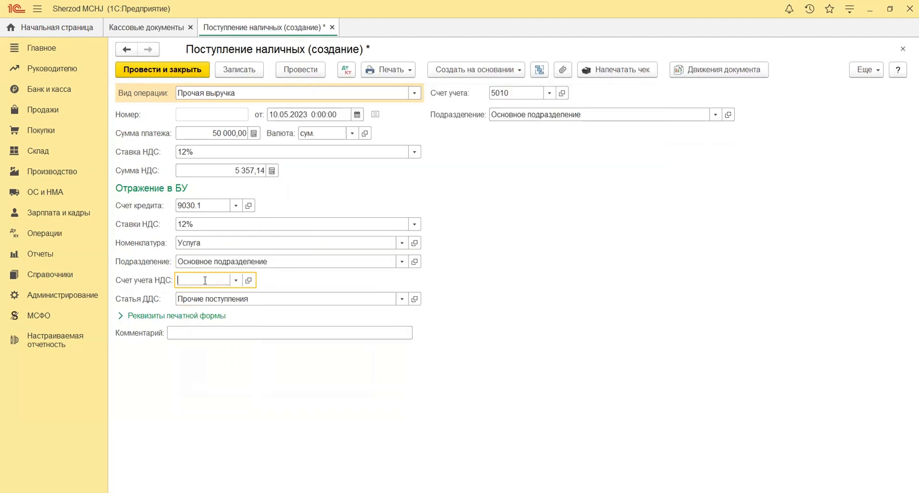
type("6410")
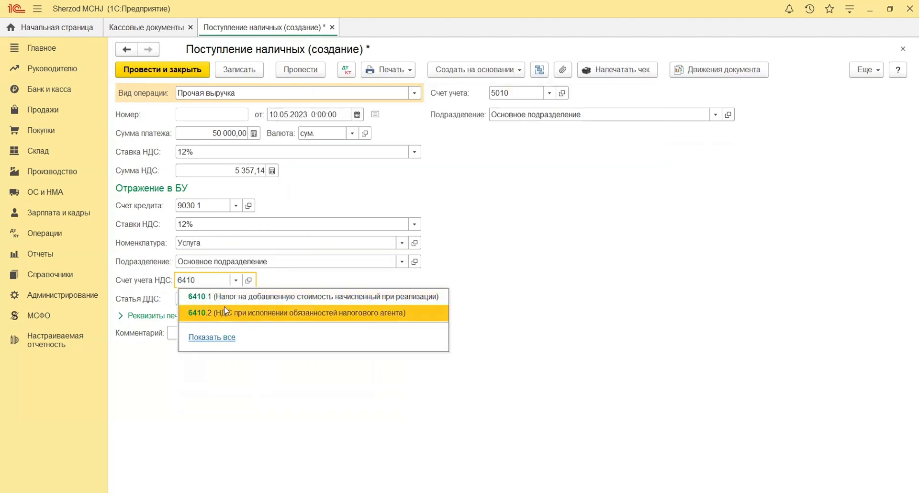
left_click(182, 300)
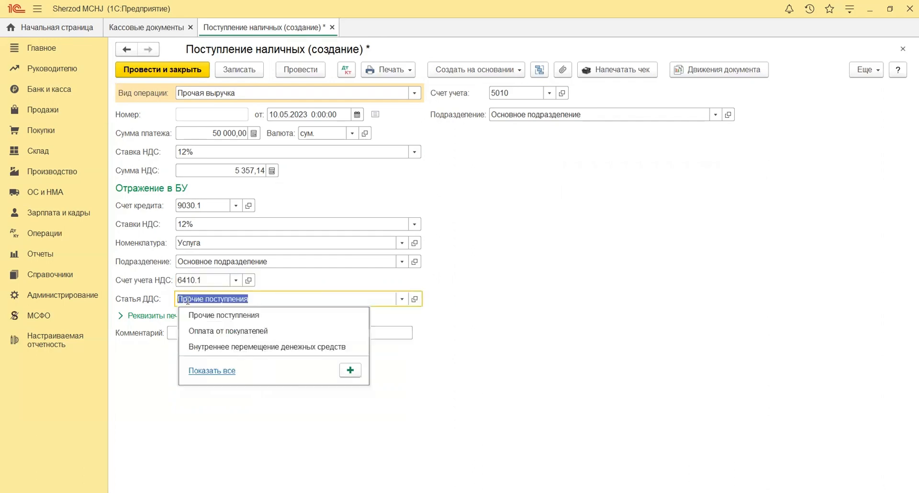
left_click(200, 371)
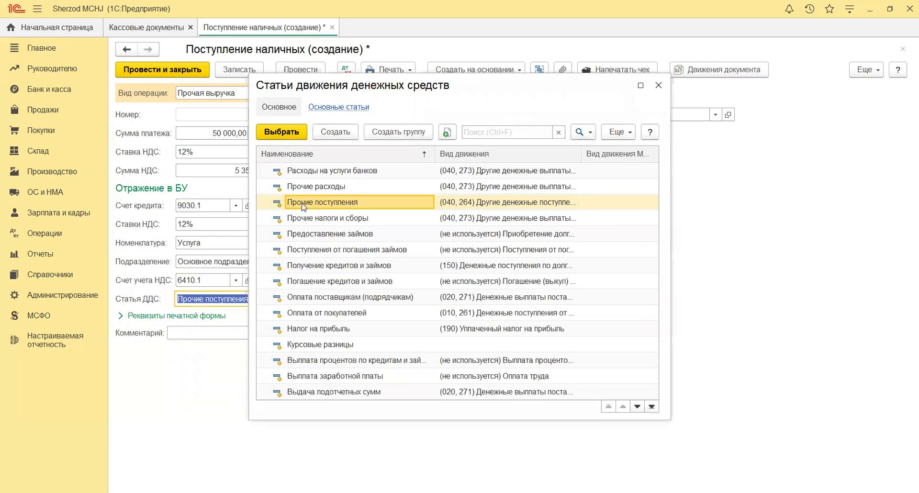
double_click(303, 204)
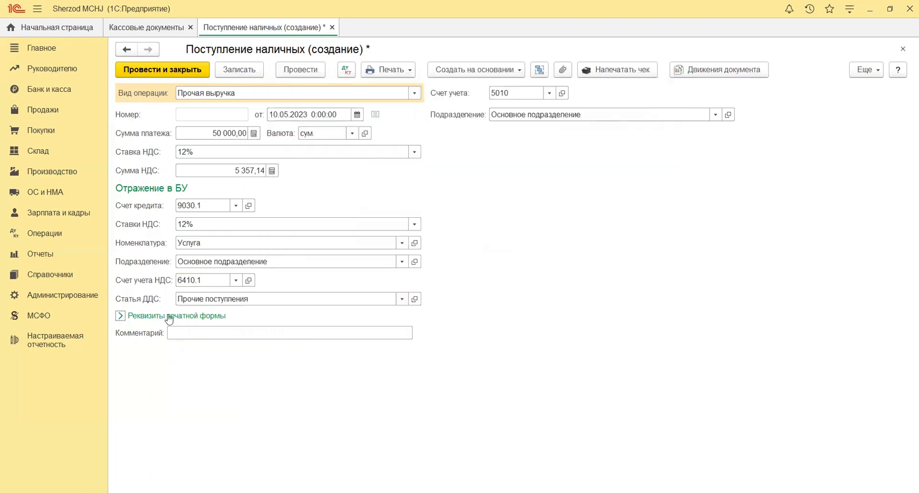
- Expand the print form details of the Прочая выручка receipt, then post the document
left_click(168, 317)
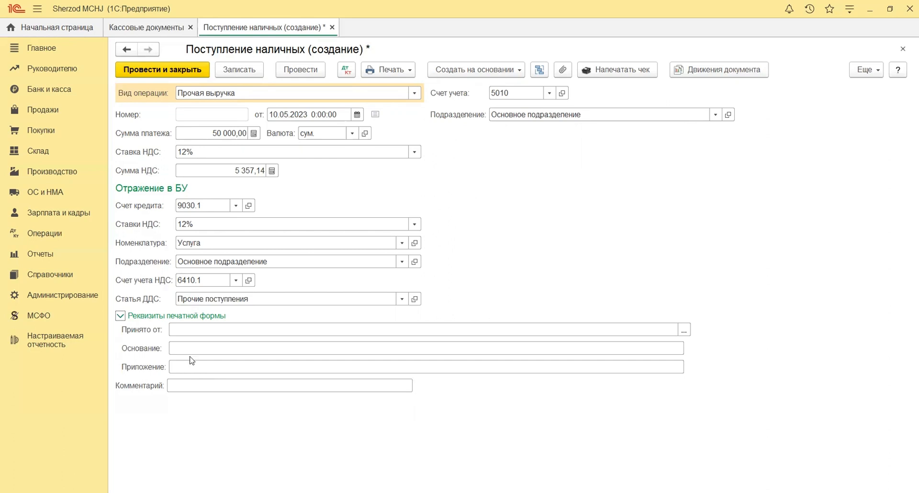
left_click(177, 388)
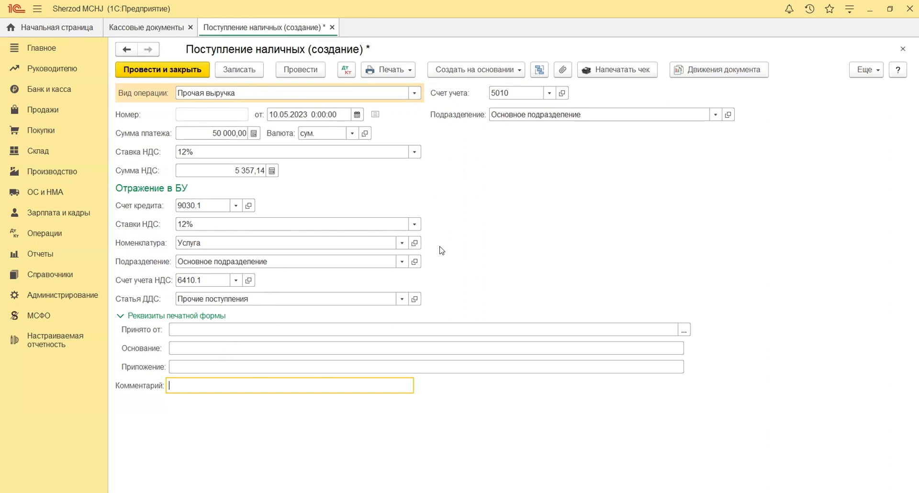
left_click(286, 71)
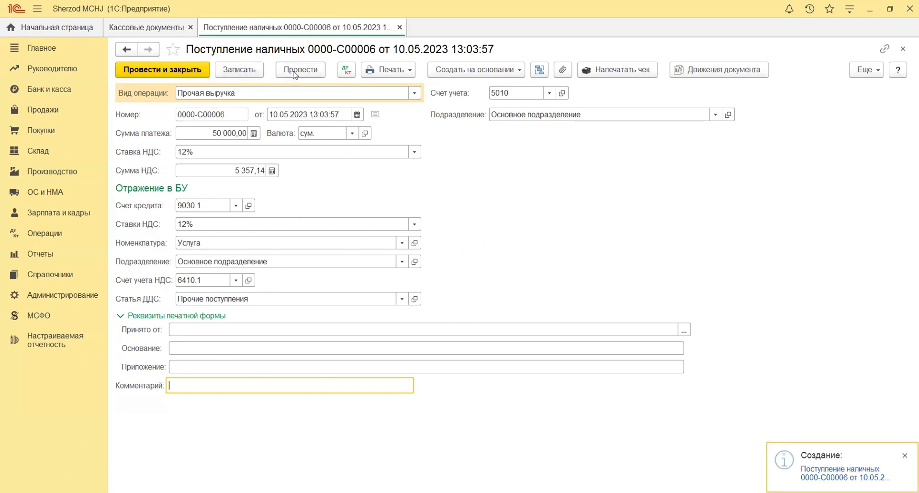
- Review the accounting entries of the Прочая выручка receipt, then return to the cash documents journal
left_click(346, 70)
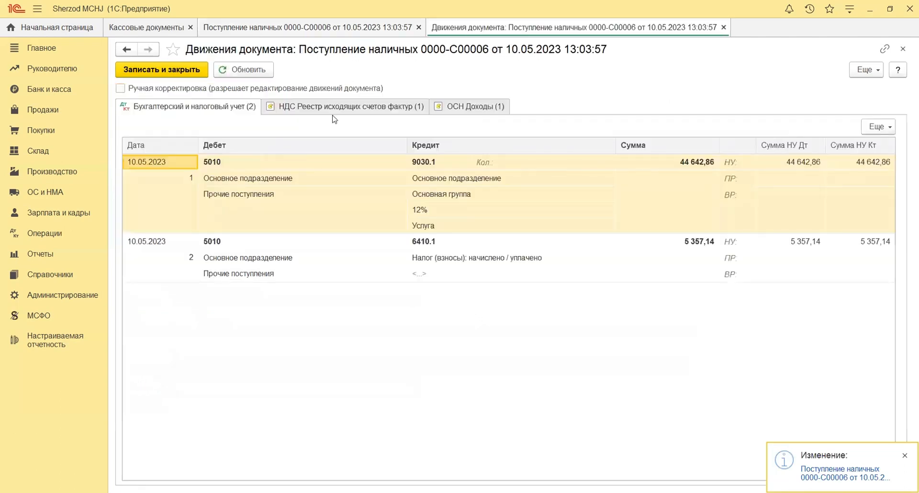
left_click(262, 254)
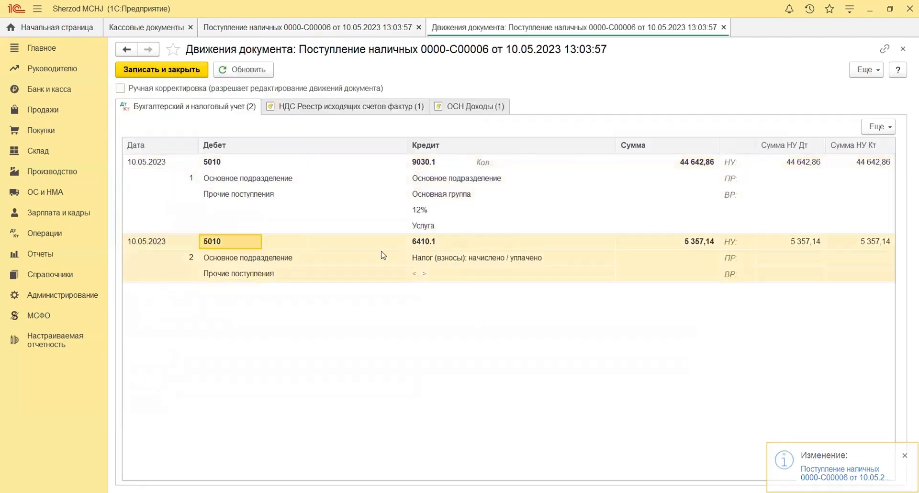
left_click(541, 240)
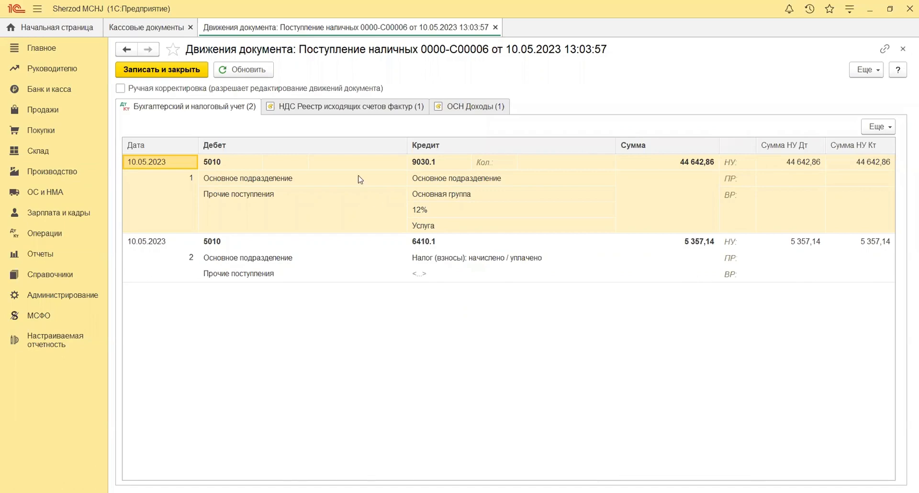
key("Escape")
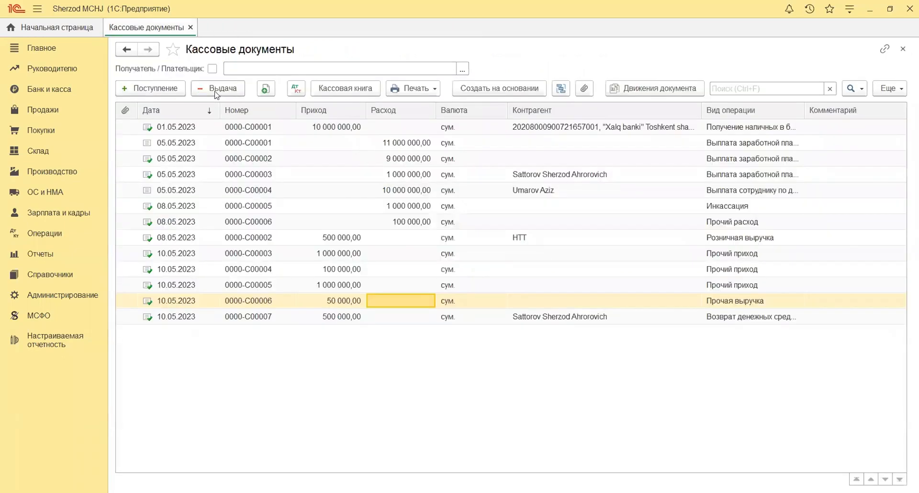
- Create a new cash receipt with the operation type Возврат от подотчетного лица
left_click(171, 89)
left_click(415, 94)
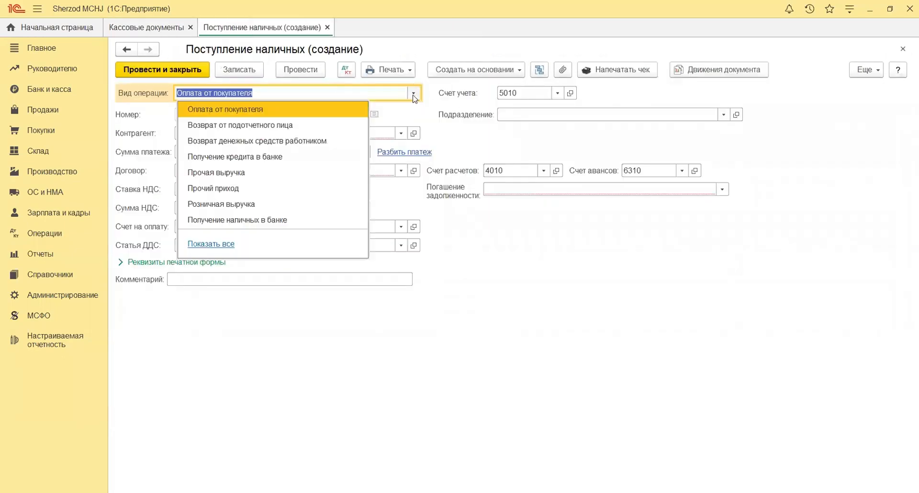
left_click(209, 245)
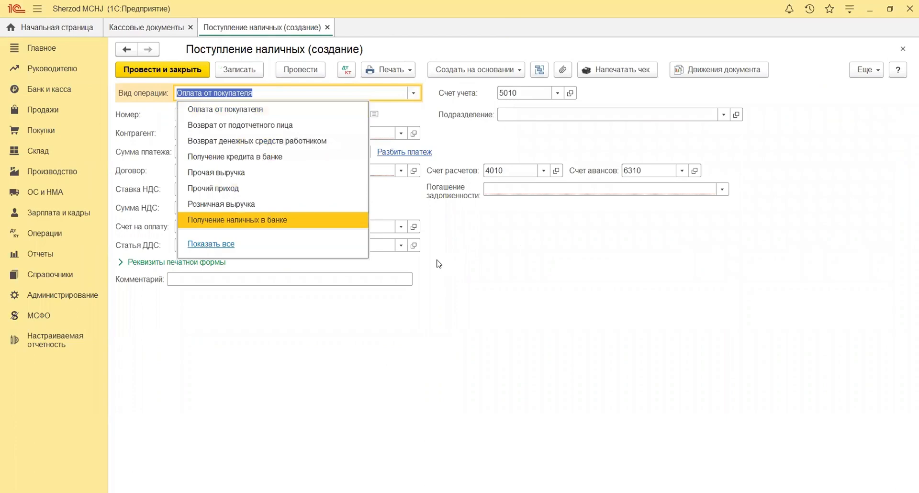
left_click(397, 176)
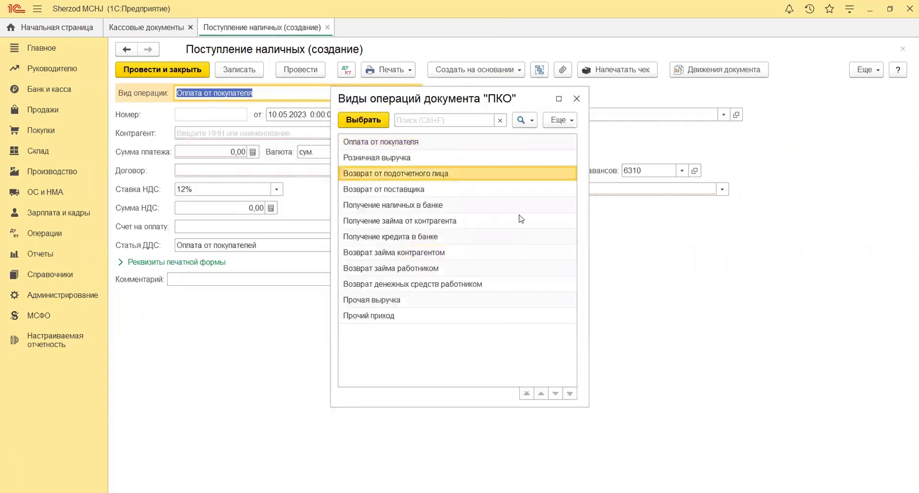
key("Return")
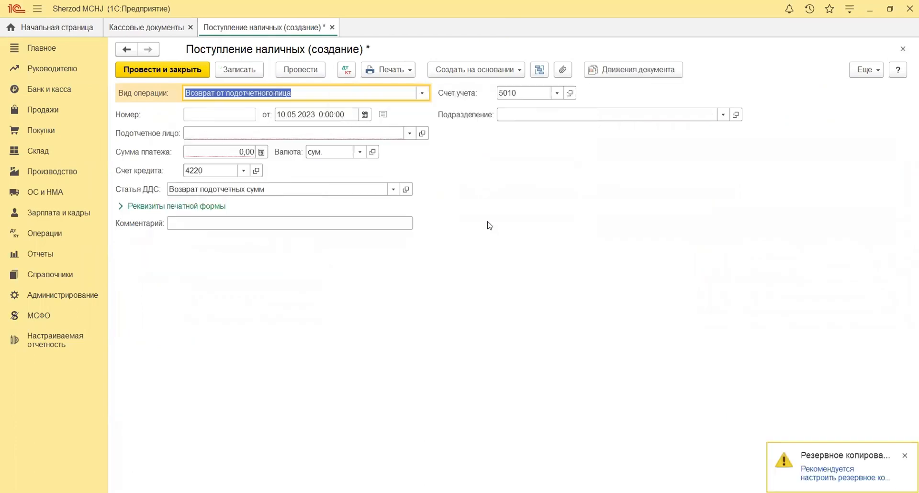
- Look through the full list of individuals available as the accountable person
left_click(191, 130)
left_click(410, 133)
left_click(233, 196)
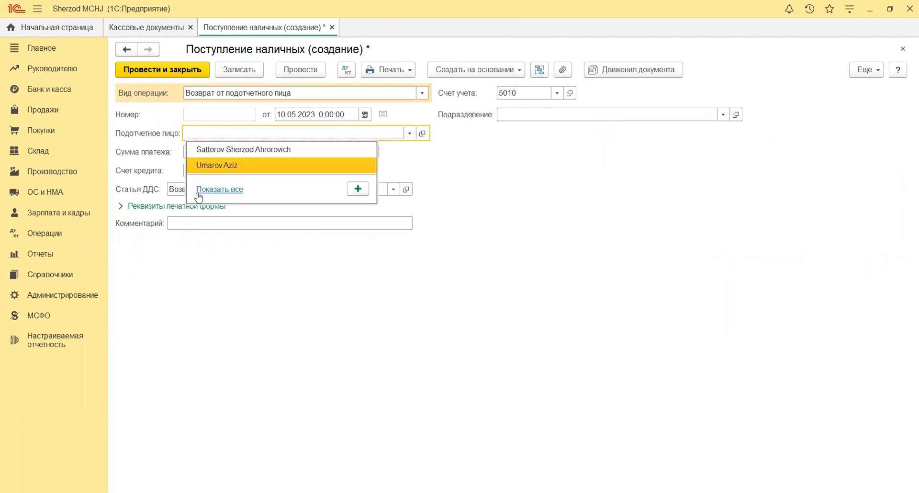
left_click(286, 204)
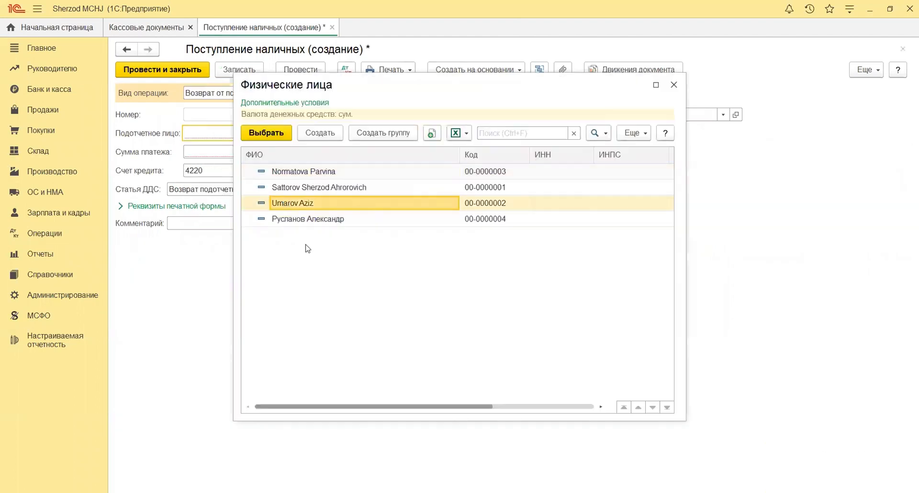
- Switch the operation type to Получение наличных в банке and choose the "Xalq banki" bank account
left_click(423, 94)
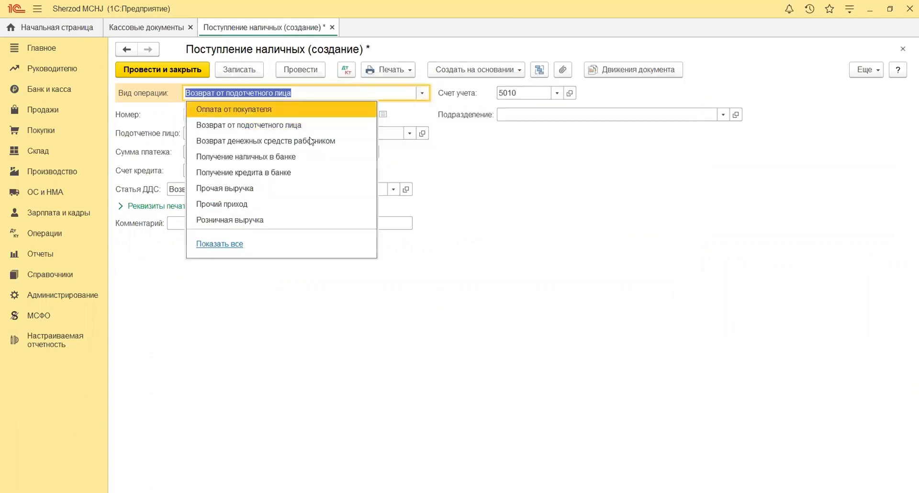
left_click(225, 244)
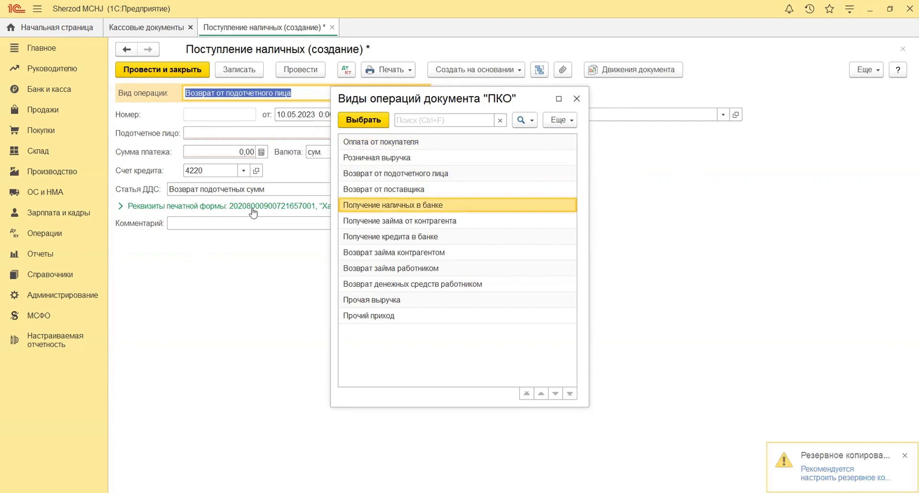
key("Return")
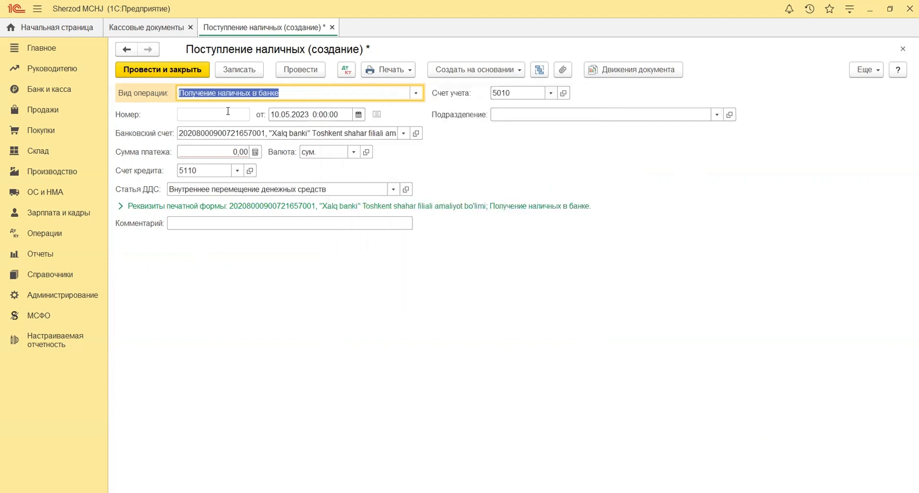
key("Tab")
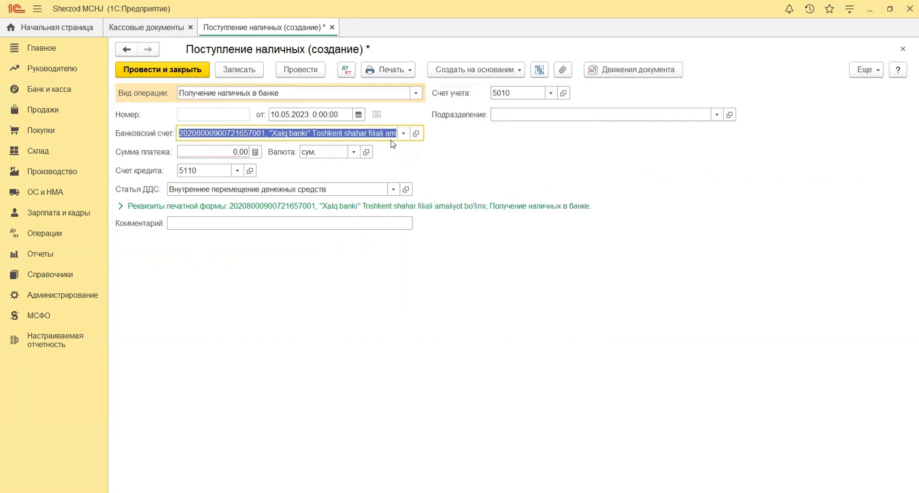
left_click(404, 133)
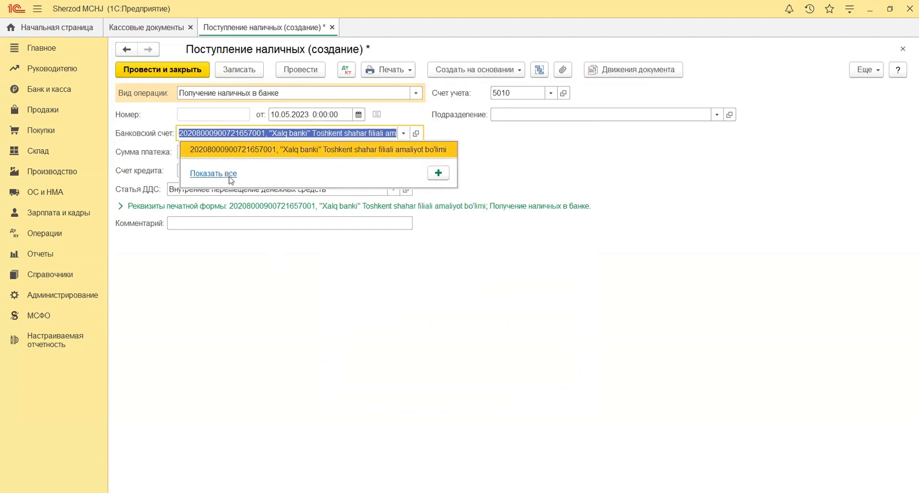
key("F4")
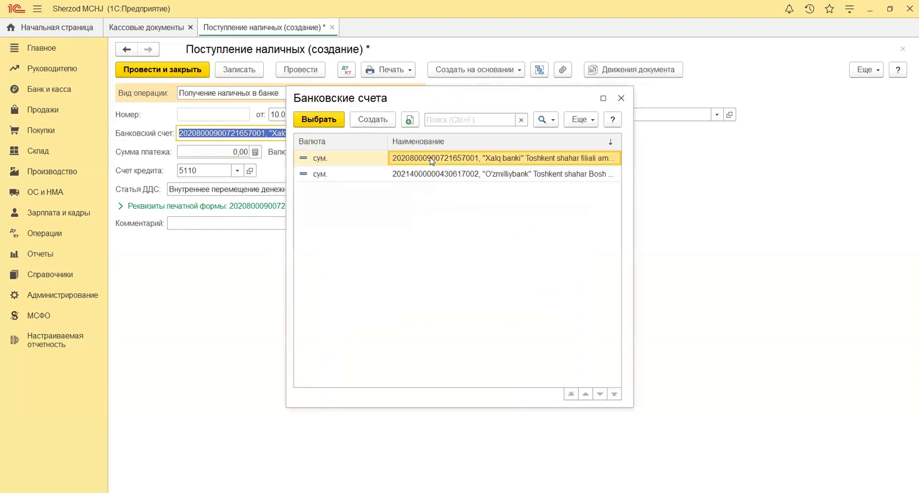
double_click(432, 161)
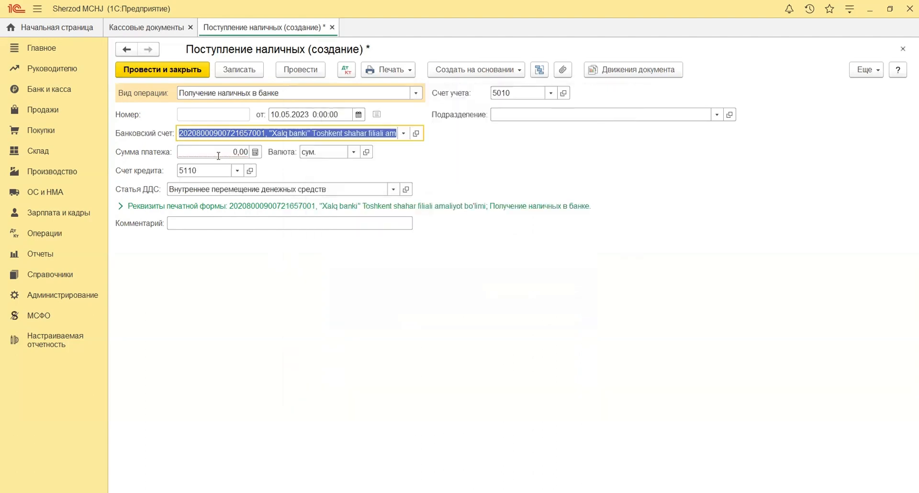
- Set the payment amount to 20 000 and choose 5110 Расчетные счета as the credit account
left_click(219, 152)
type("20 00")
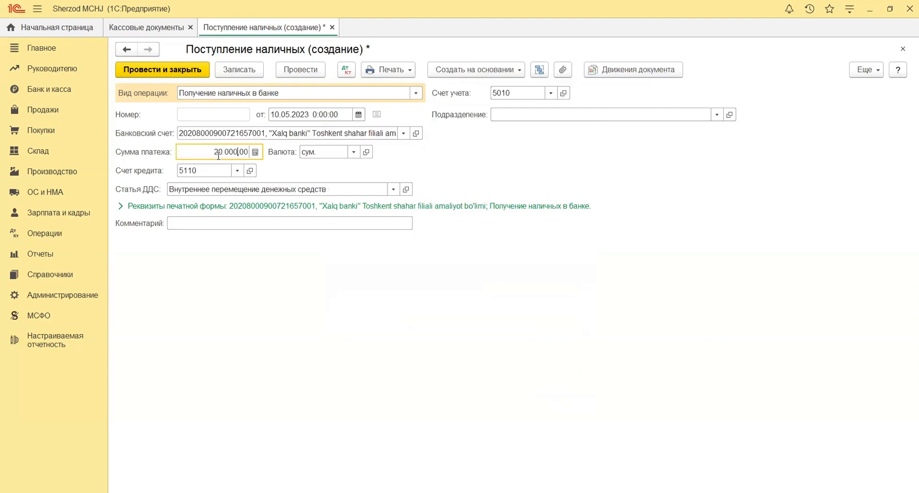
left_click(204, 171)
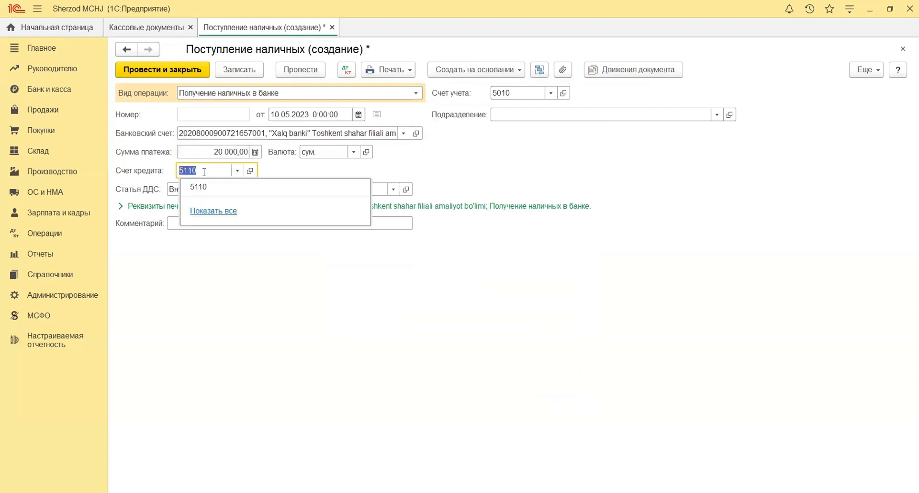
left_click(214, 211)
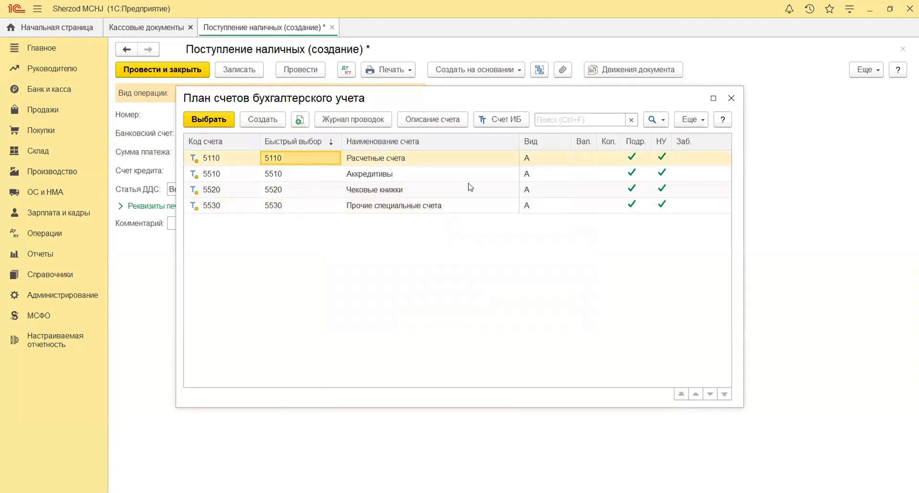
key("Return")
- Change the receipt's operation type to Возврат денежных средств работником
left_click(412, 95)
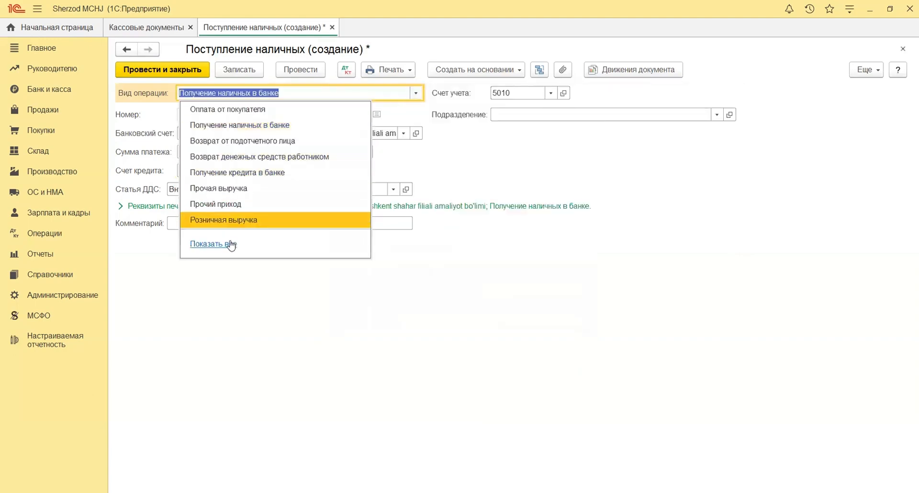
left_click(214, 243)
left_click(364, 285)
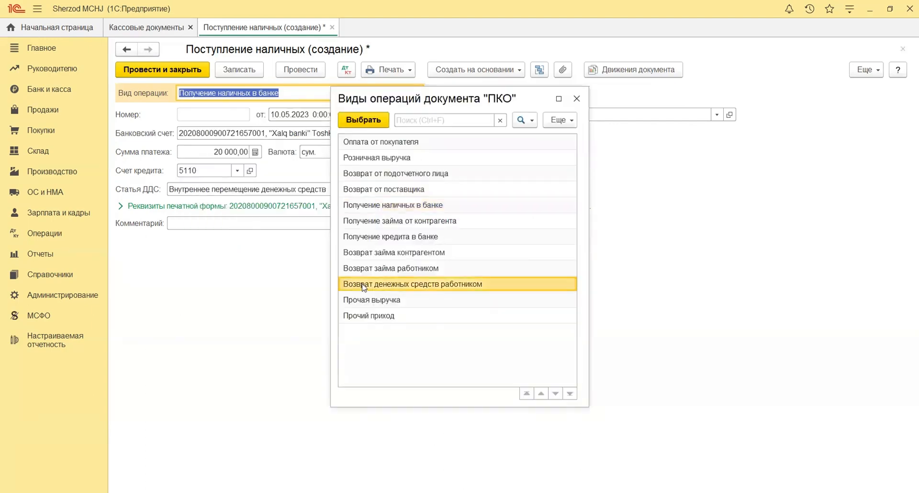
double_click(378, 285)
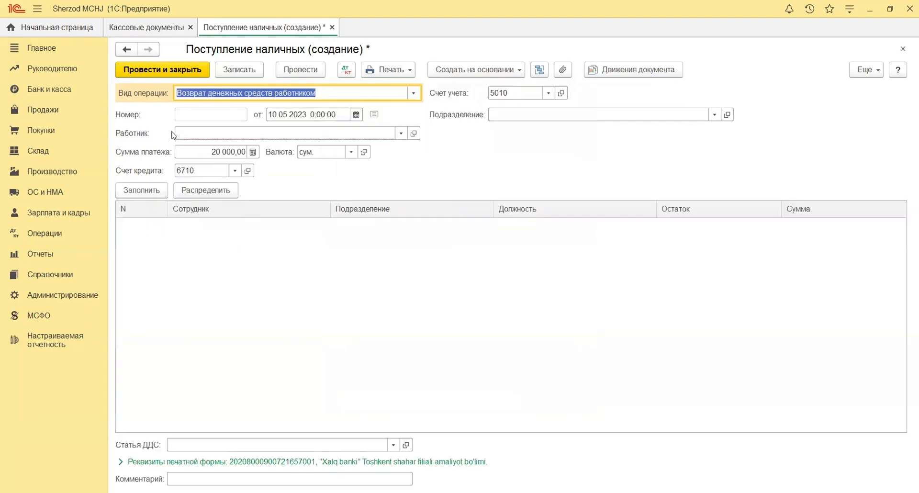
- Fill in the returning employee by picking the person with code 00-0000002 from the full list of individuals
left_click(221, 134)
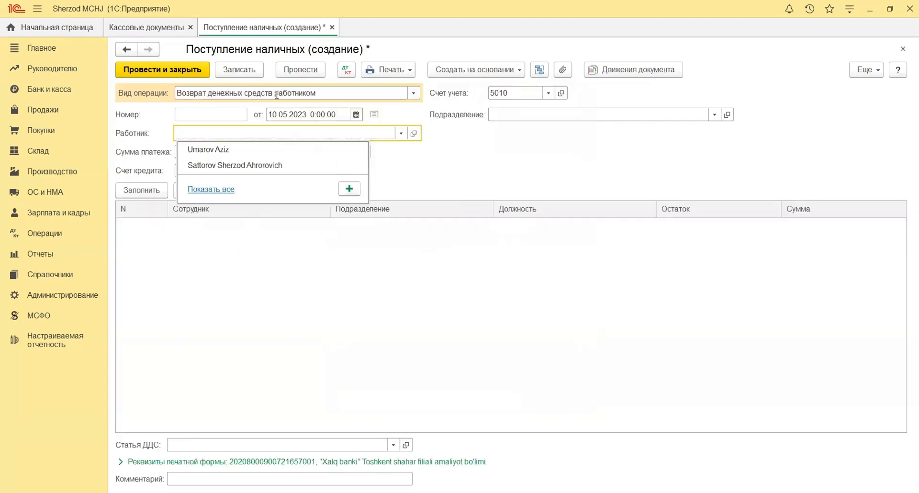
left_click(211, 191)
key("Escape")
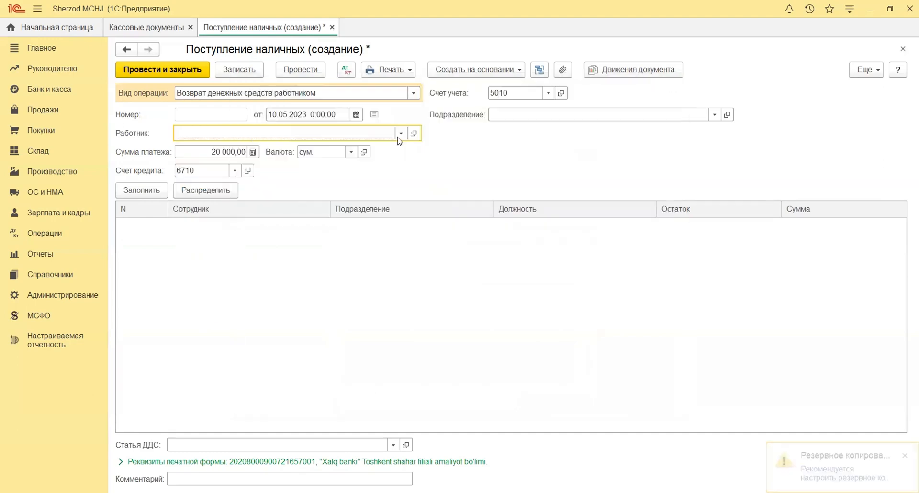
left_click(401, 134)
left_click(201, 189)
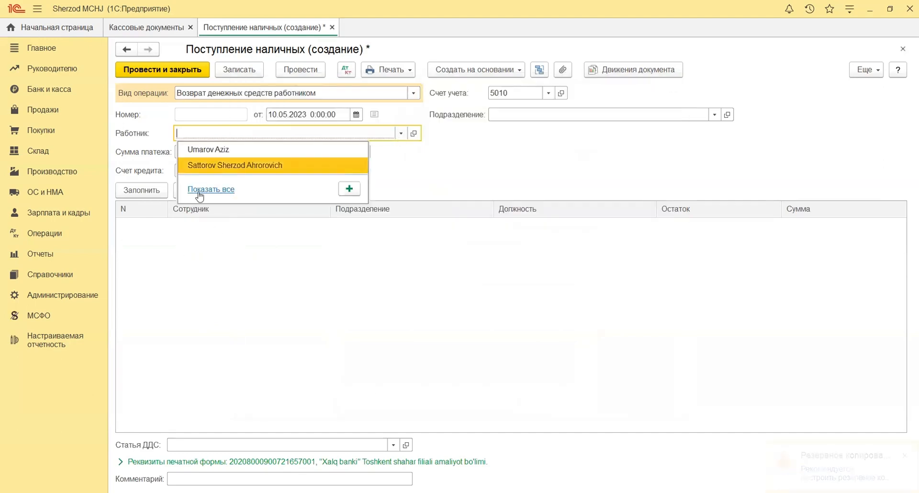
double_click(300, 203)
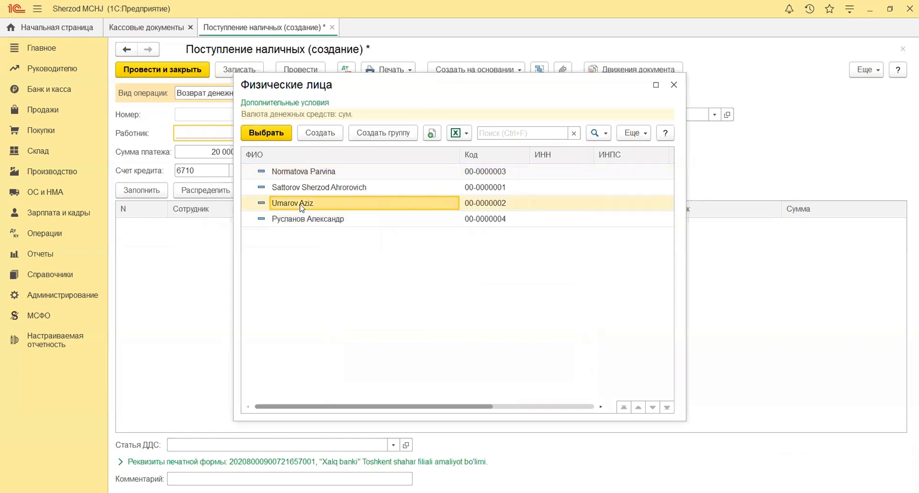
- Set the payment amount to 50 000 and the department to Основное подразделение
left_click(200, 153)
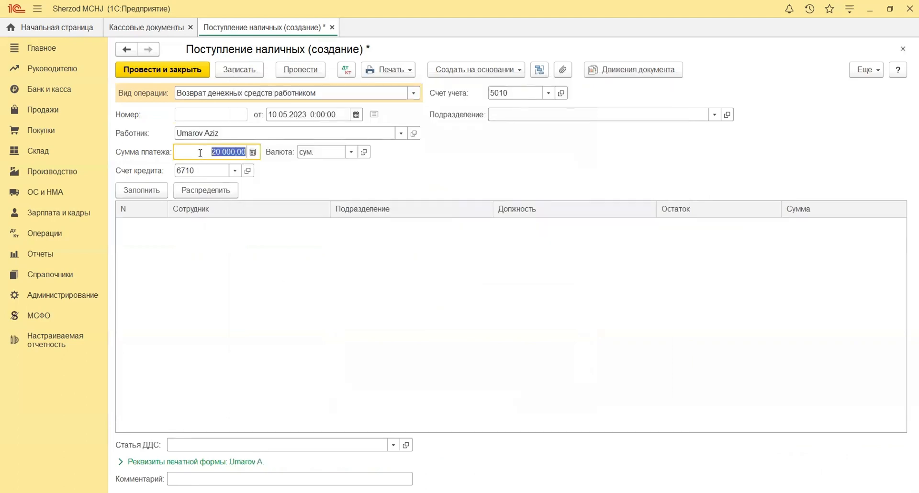
type("50 000")
left_click(299, 298)
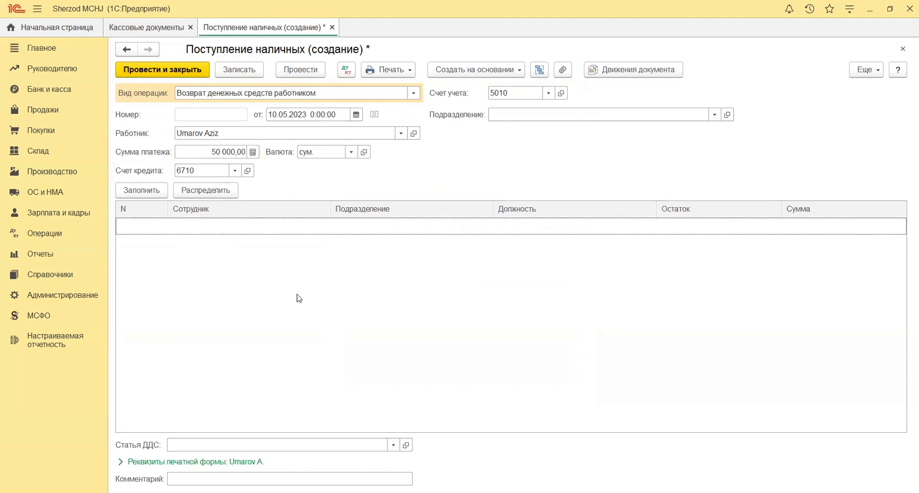
left_click(501, 115)
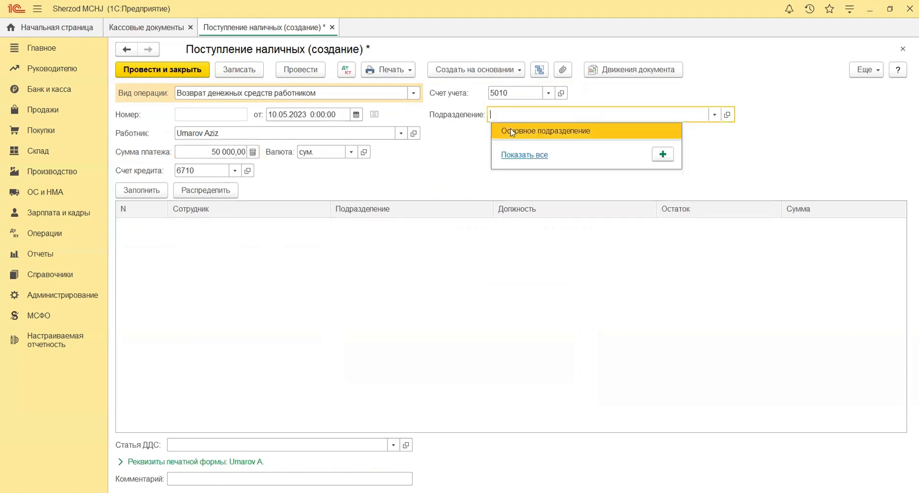
left_click(510, 129)
- Choose 5010 Основная касса организации from the chart of accounts as the receipt's cash account
left_click(510, 93)
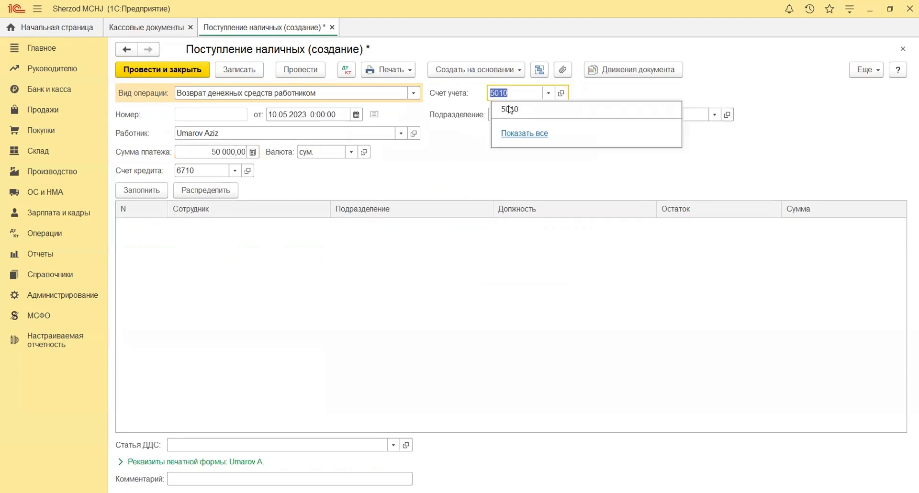
left_click(511, 130)
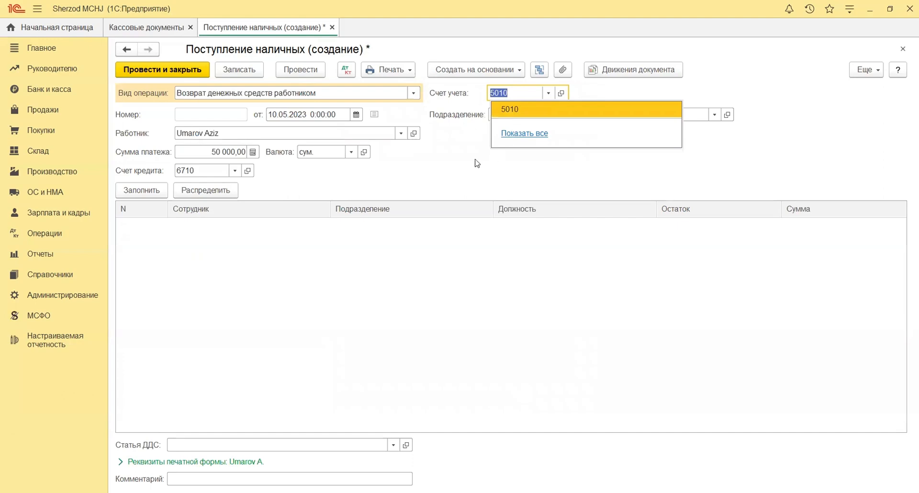
left_click(295, 160)
left_click(293, 179)
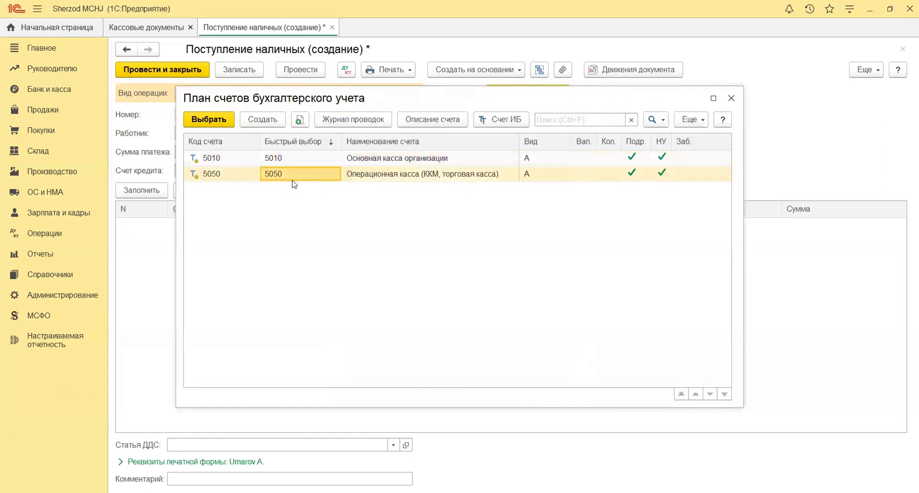
double_click(295, 158)
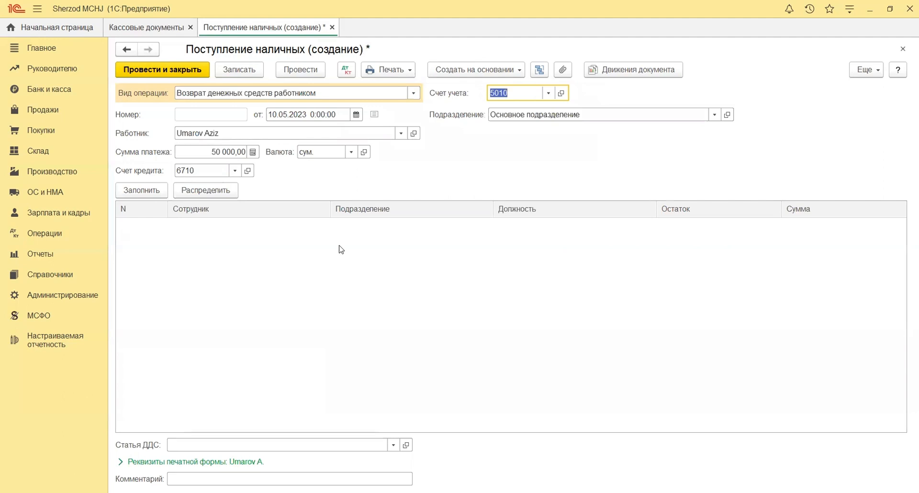
left_click(341, 249)
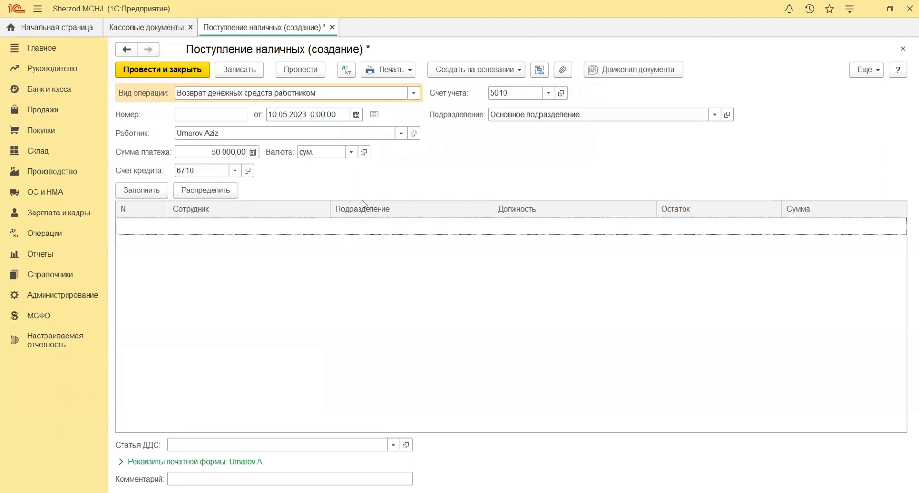
- Fill the employee table automatically and distribute the payment amount to the employee's row
left_click(138, 194)
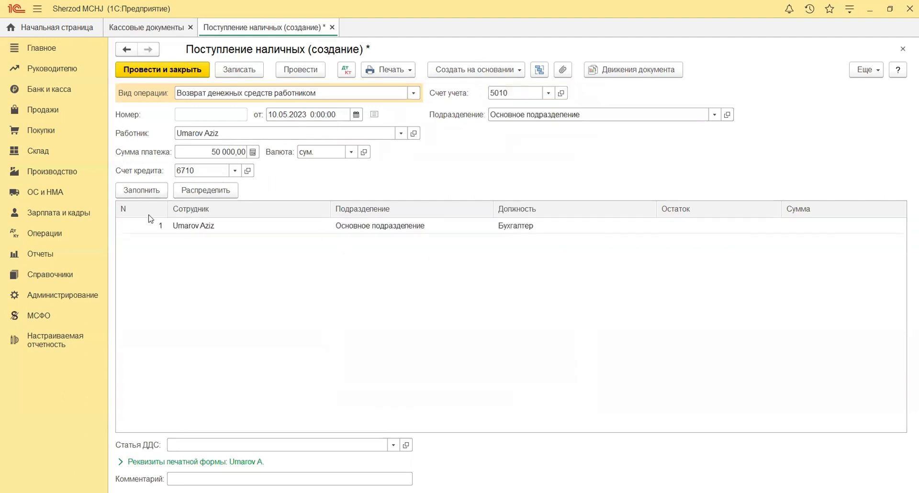
left_click(212, 191)
left_click(804, 229)
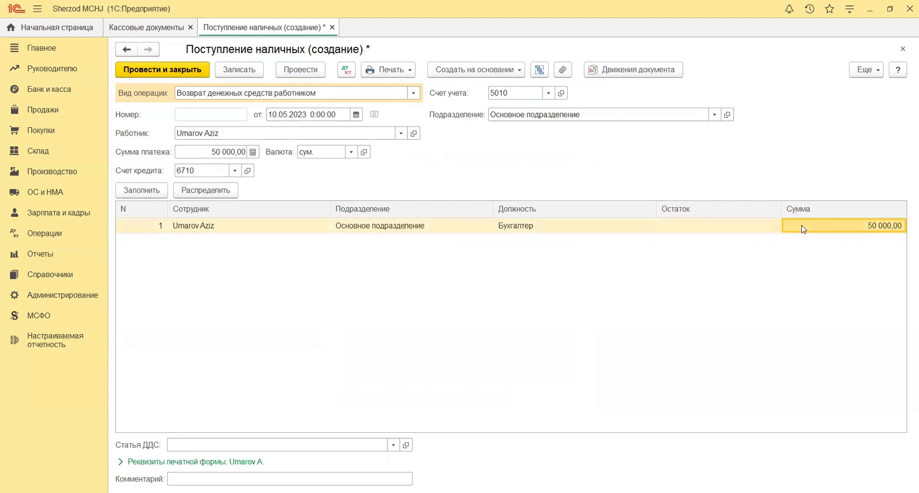
- Choose Возврат подотчетных сумм from the full list as the cash flow item, and save and post the receipt
left_click(211, 447)
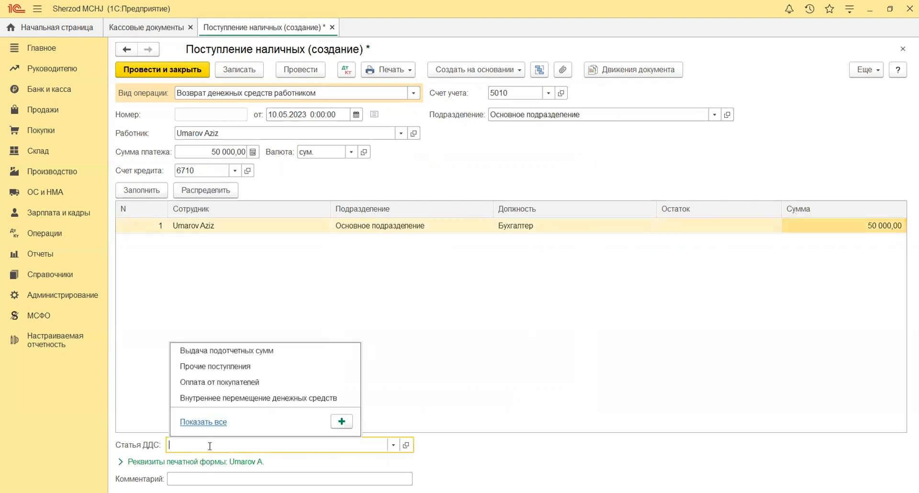
left_click(203, 422)
double_click(359, 365)
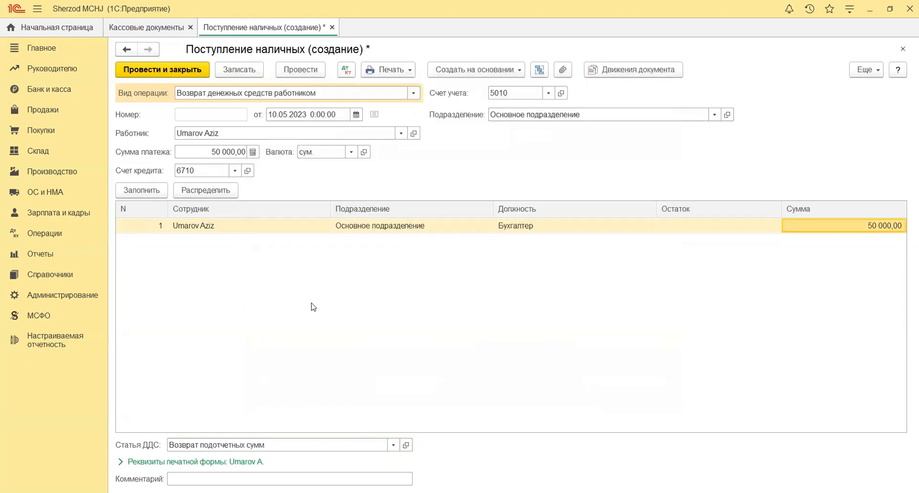
left_click(250, 70)
left_click(307, 71)
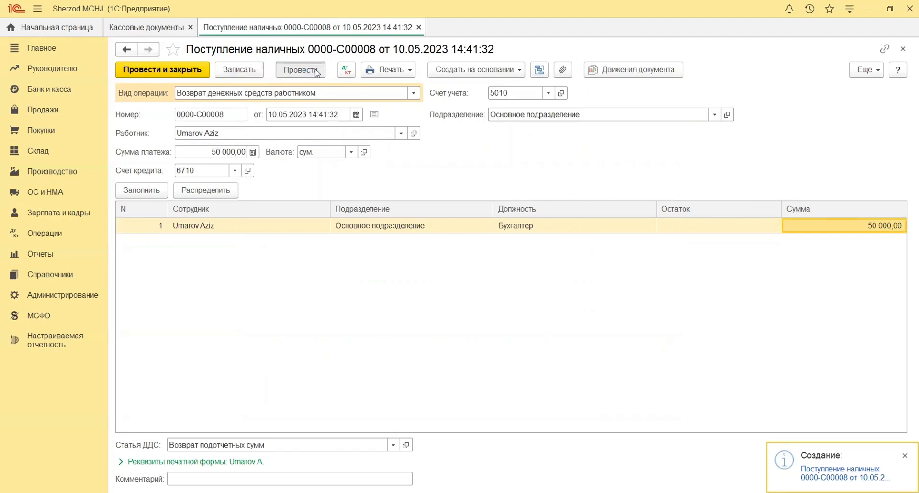
- Examine the debit and credit accounts and their analytics in the posted receipt's accounting entries, and return to the receipt
left_click(346, 69)
left_click(311, 197)
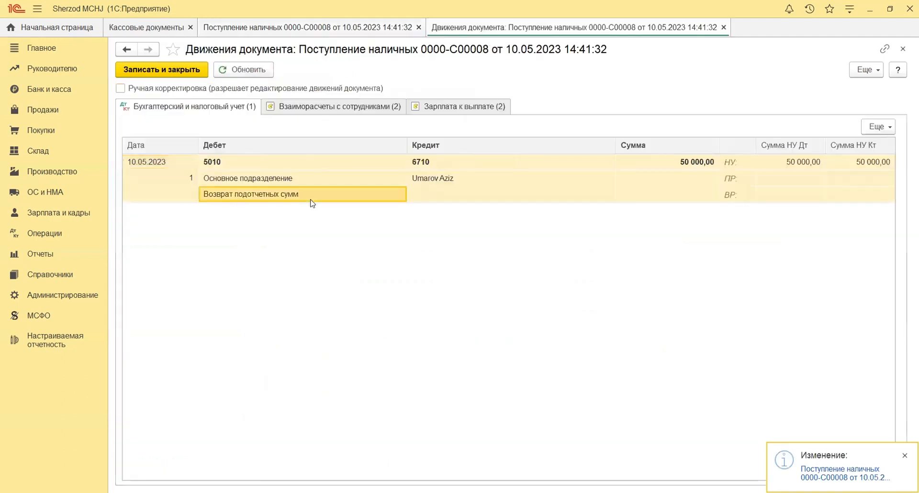
left_click(349, 180)
left_click(447, 178)
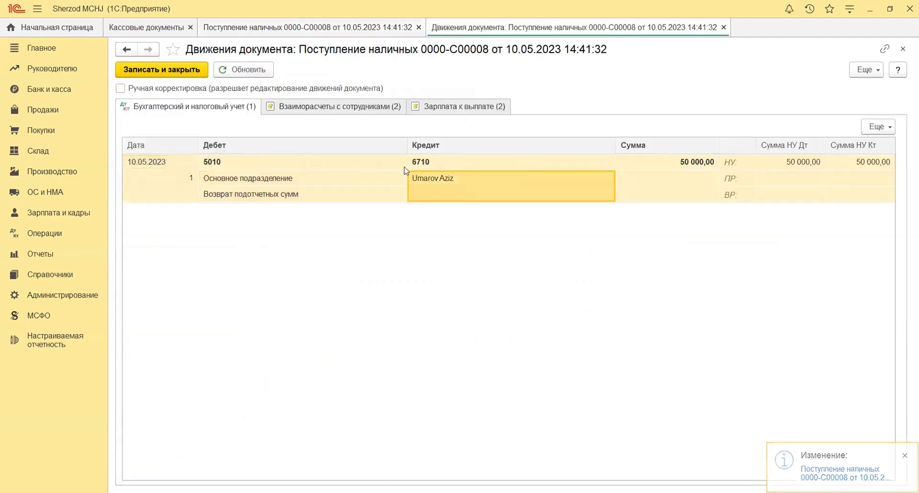
left_click(416, 164)
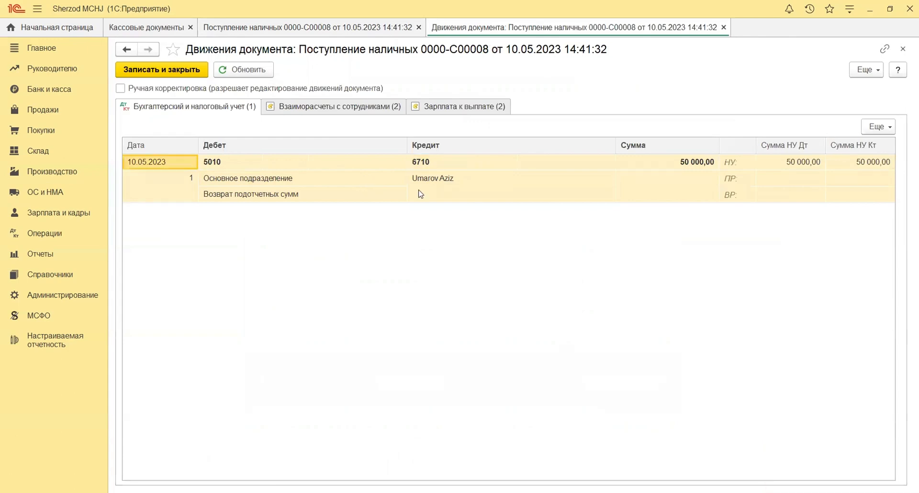
left_click(420, 193)
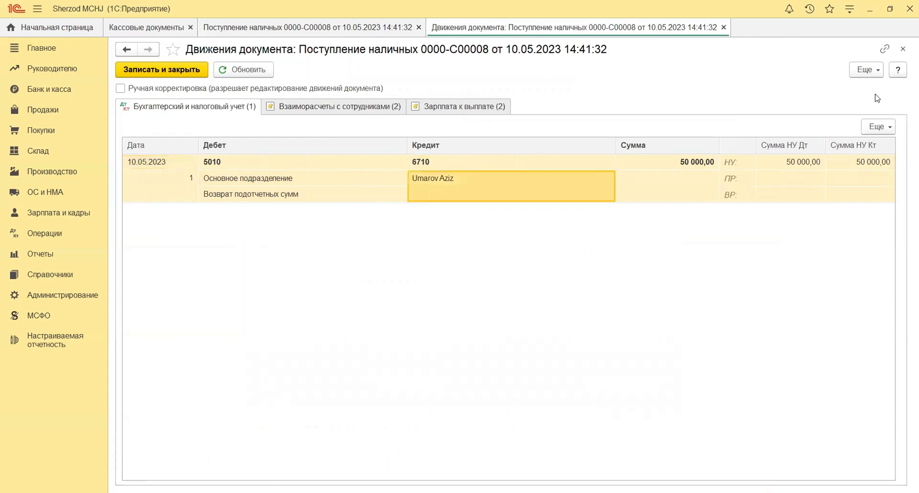
left_click(903, 48)
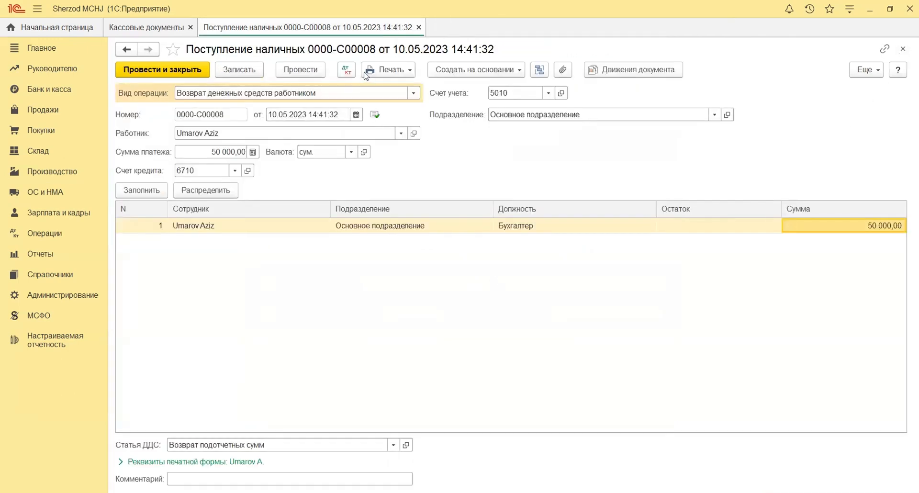
- Generate the receipt's print form Приходный кассовый ордер (КО-1)(Uz) and look through it
left_click(383, 70)
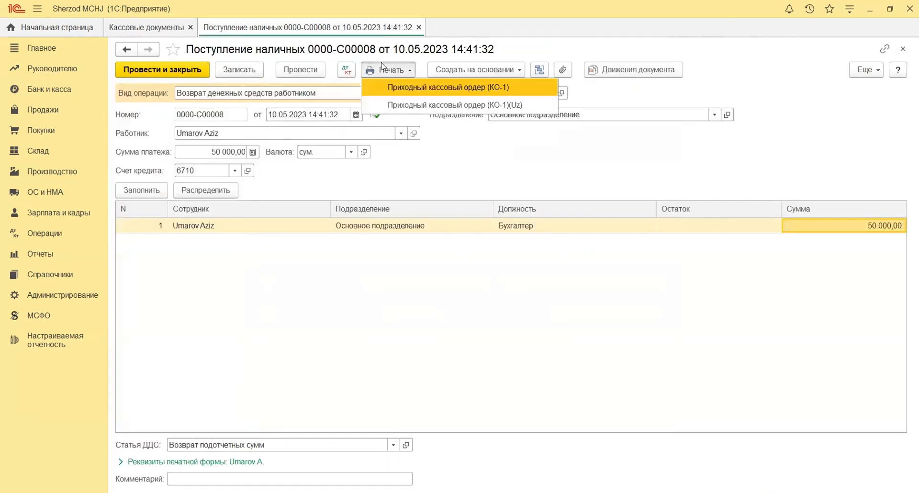
left_click(395, 105)
scroll(390, 115, "down", 3)
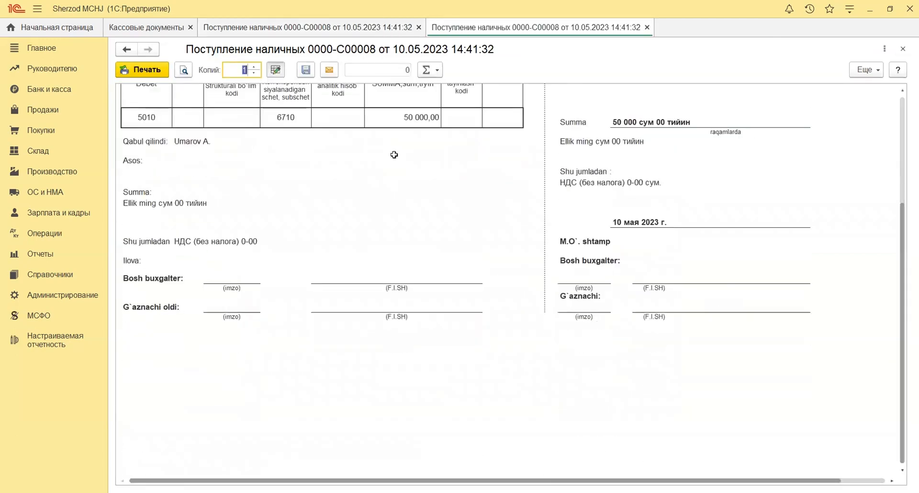
scroll(392, 154, "up", 1)
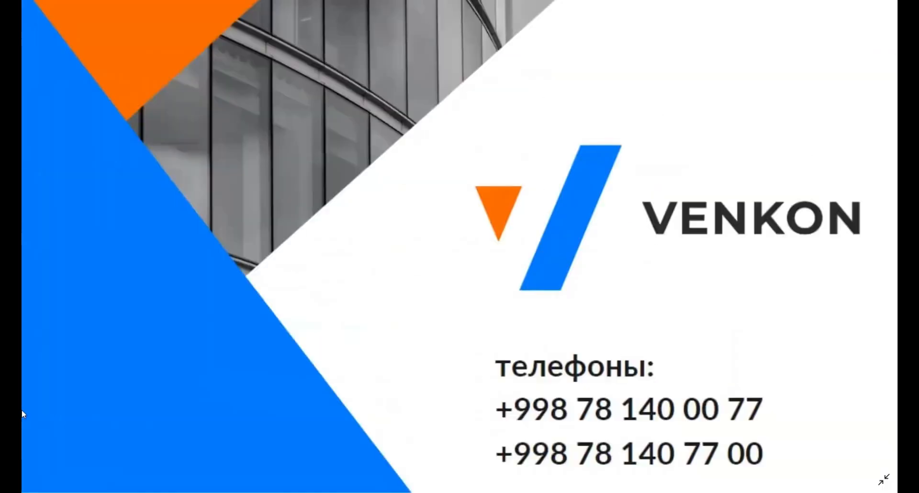